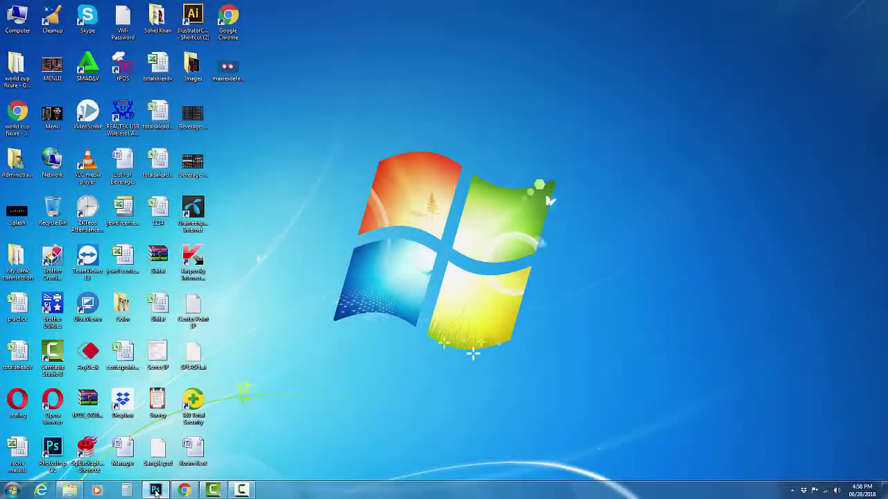
Close the finished MCJ sample document Untitled-2 without saving its changes.
left_click(155, 490)
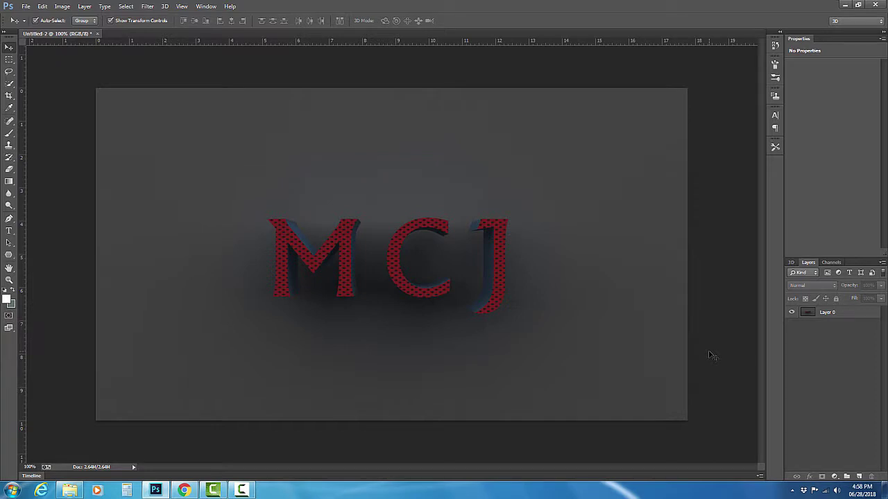
key("ctrl+w")
left_click(451, 180)
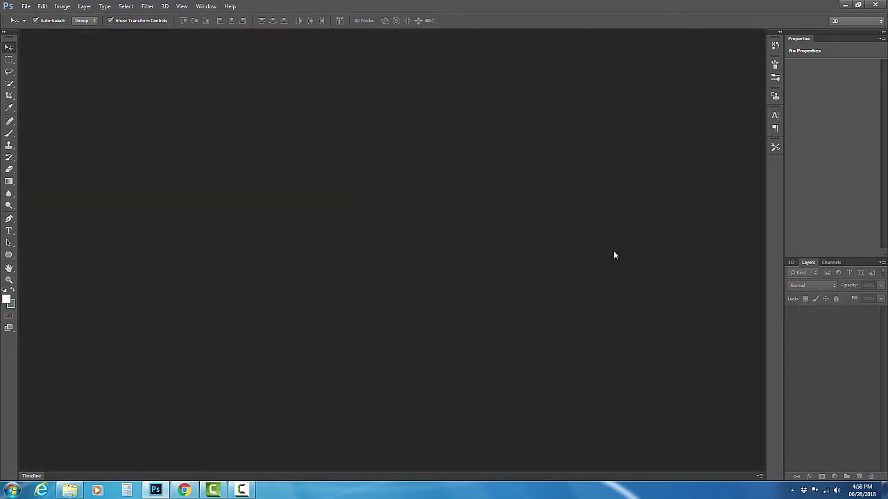
Create a new 1280×720 document.
left_click(25, 6)
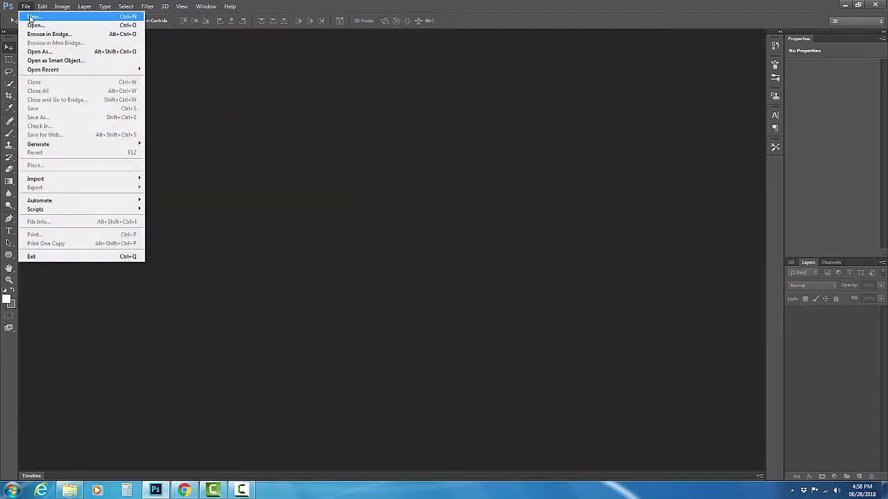
left_click(31, 17)
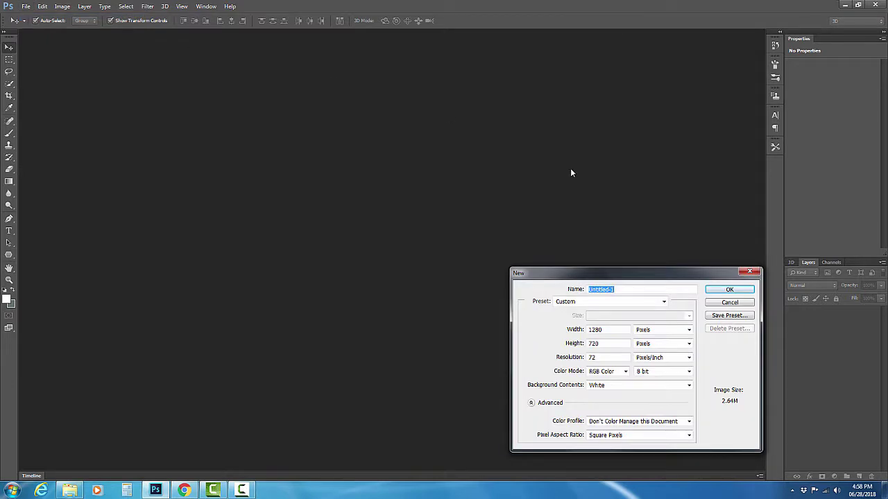
left_click(739, 290)
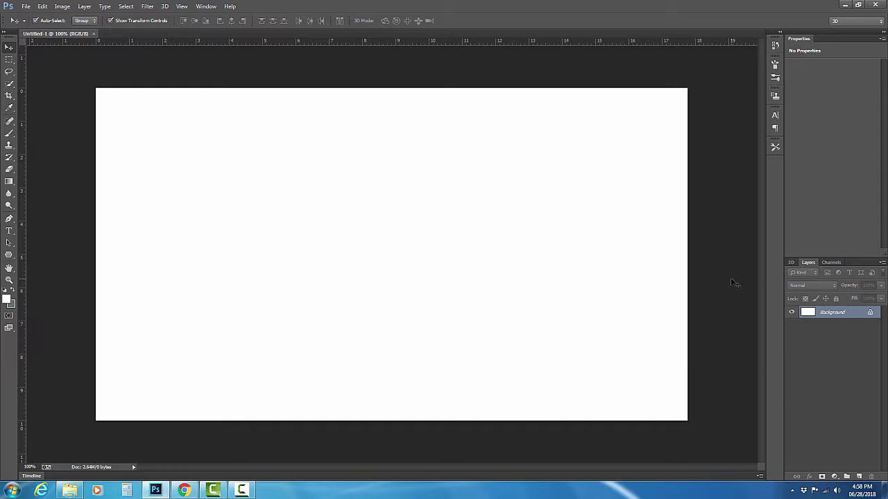
Convert the Background to Layer 0 and fill it with 50% Gray.
double_click(851, 312)
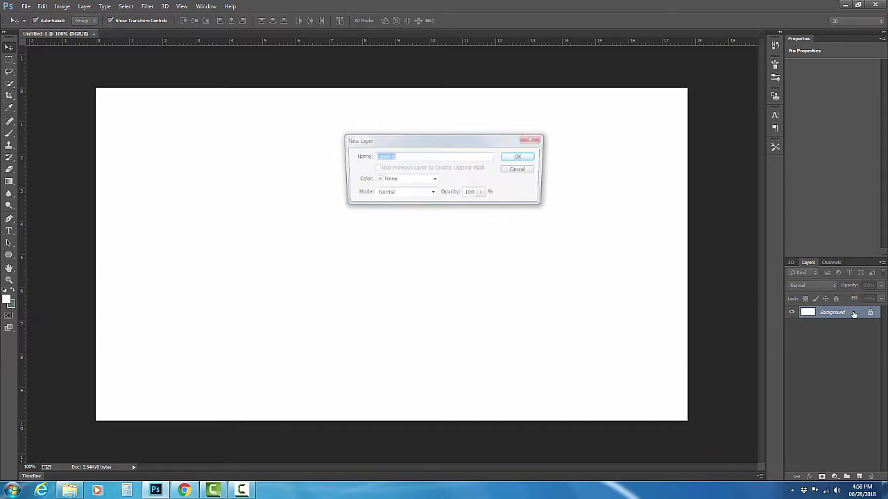
left_click(534, 160)
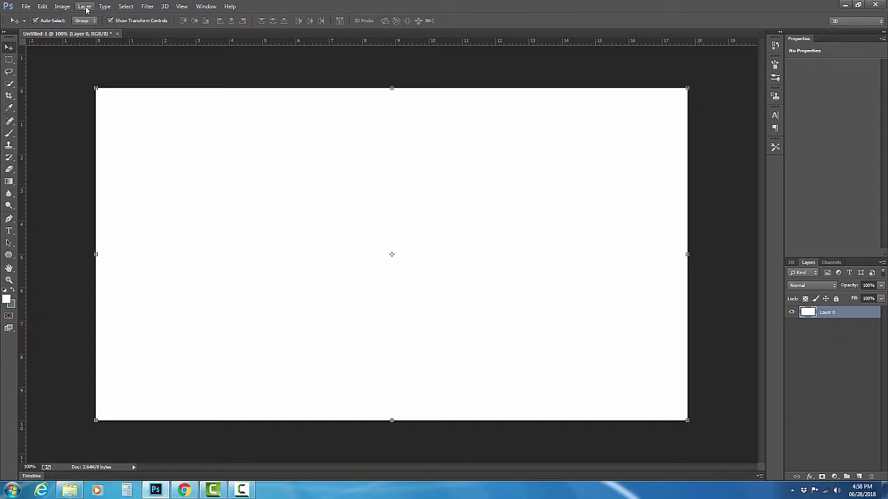
left_click(42, 6)
left_click(46, 138)
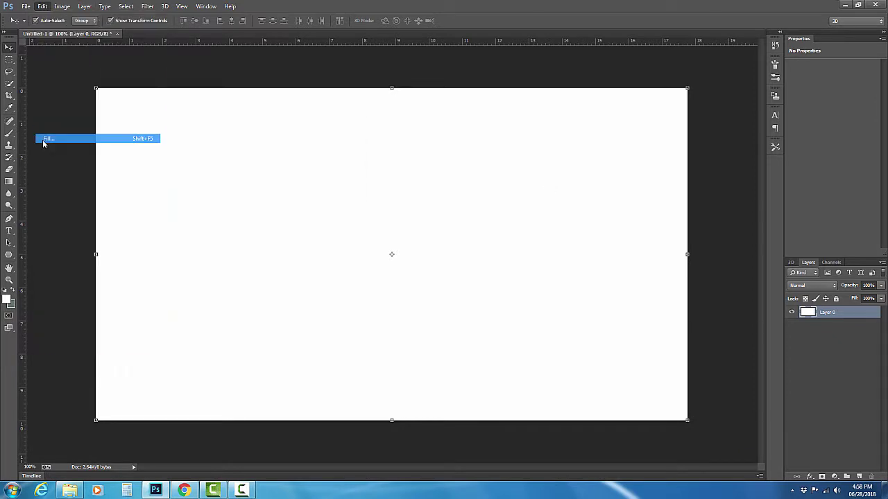
left_click(462, 151)
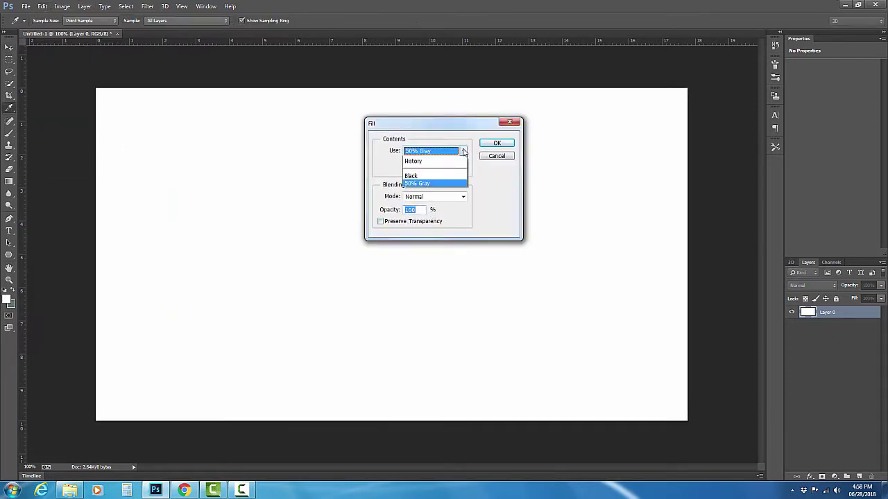
left_click(430, 224)
left_click(497, 144)
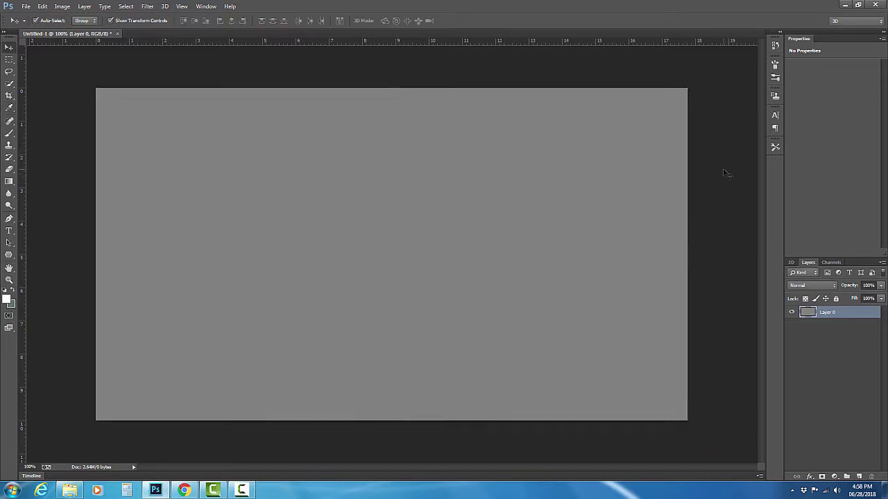
left_click(724, 172)
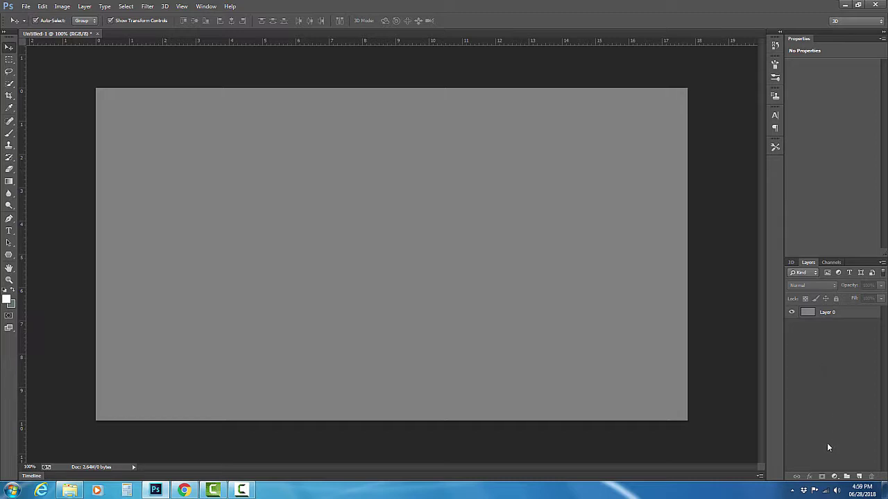
Add a text layer reading 'MCJ' near the canvas centre.
left_click(9, 230)
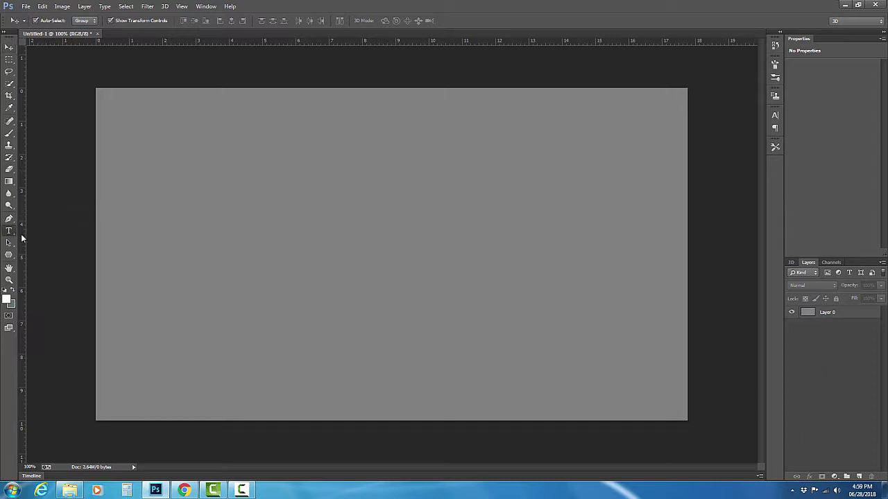
left_click(330, 246)
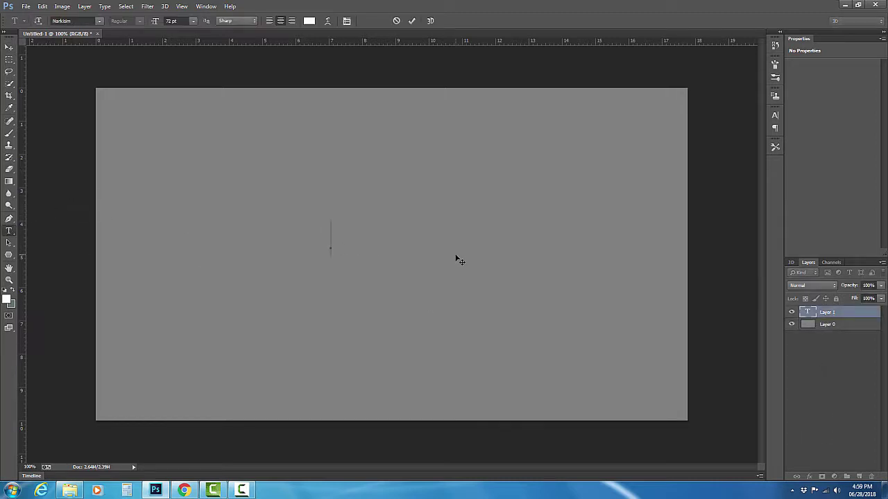
type("MCJ")
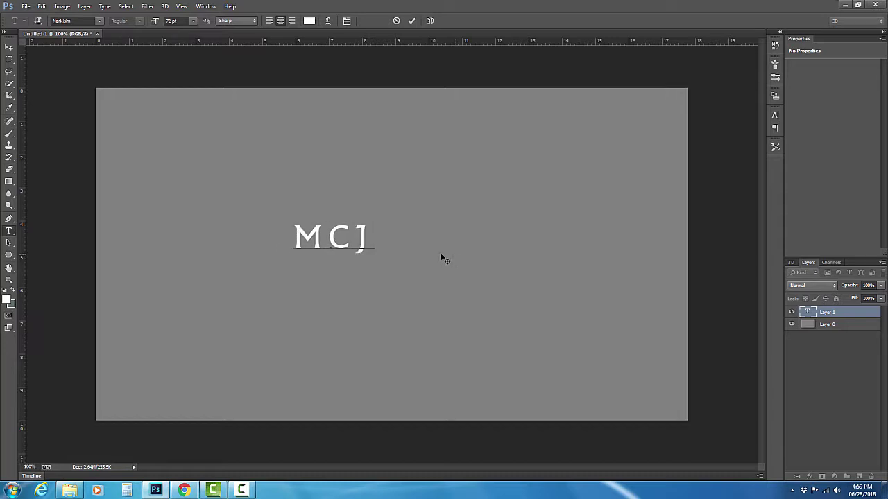
left_click(9, 47)
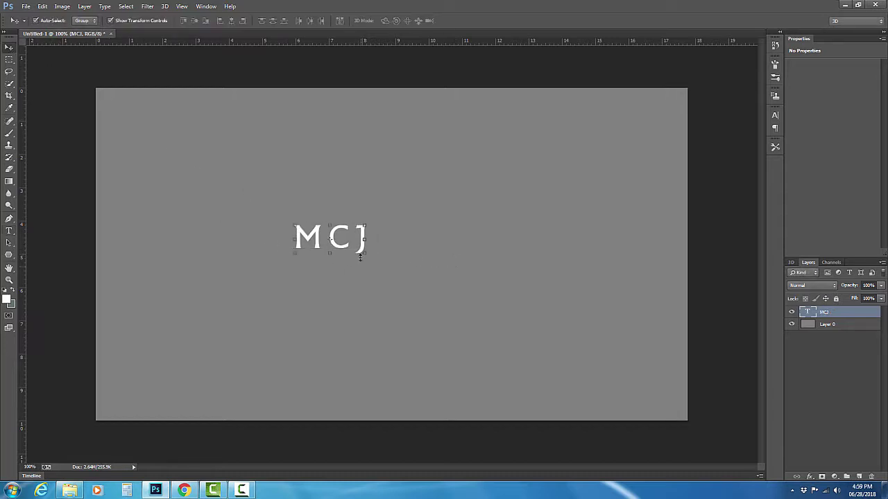
Scale the MCJ text to about 428% and centre it on the canvas.
key("ctrl+t")
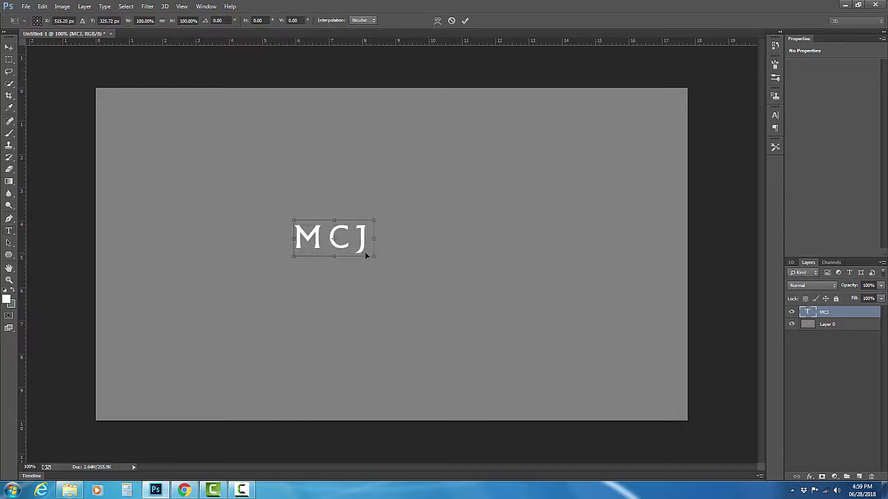
mouse_move(373, 256)
left_mouse_down()
mouse_move(513, 333)
mouse_move(503, 320)
left_mouse_up()
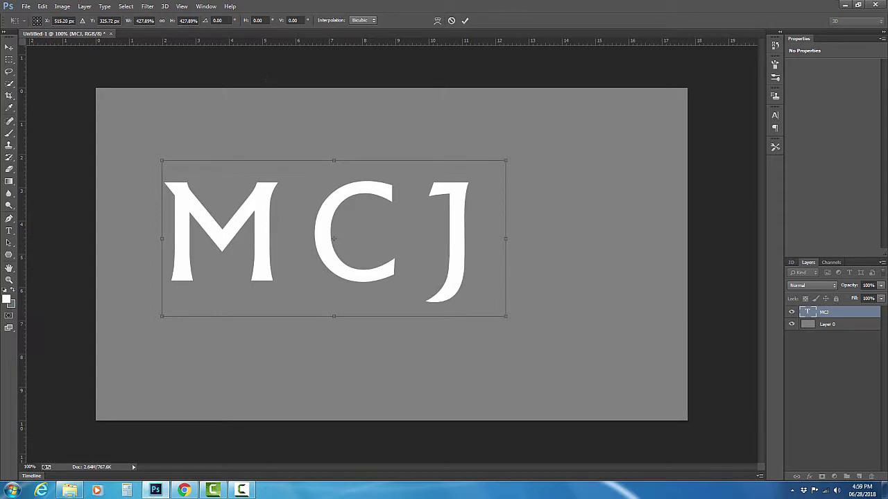
left_click(465, 20)
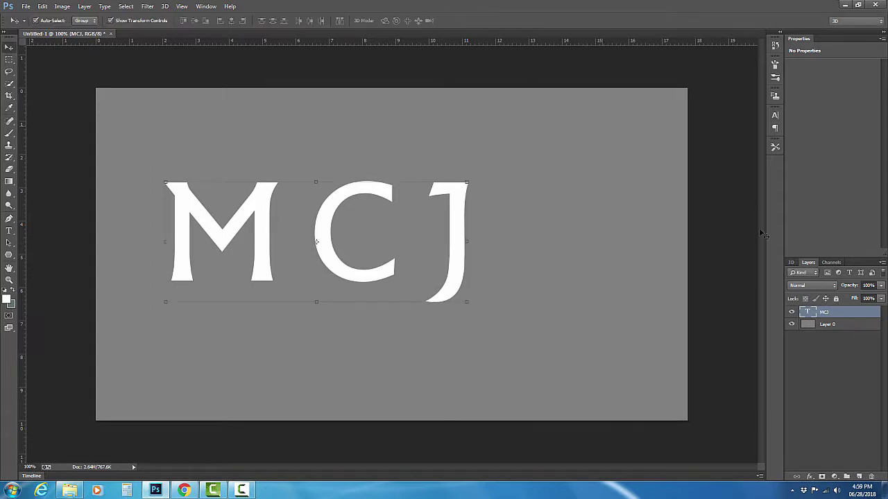
left_click(847, 329, "shift")
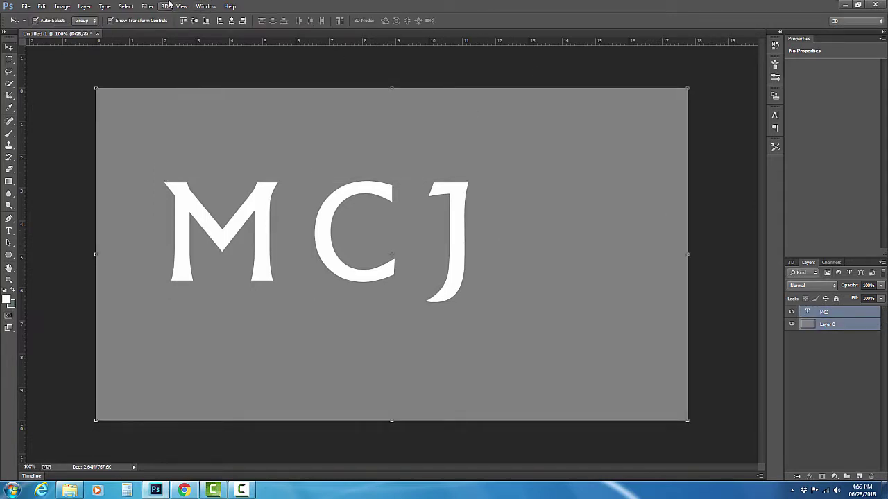
left_click(195, 20)
left_click(231, 20)
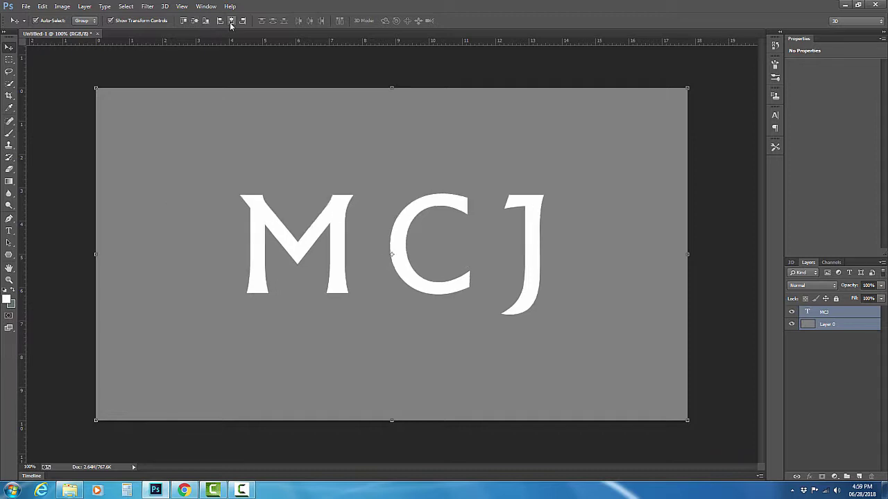
left_click(710, 87)
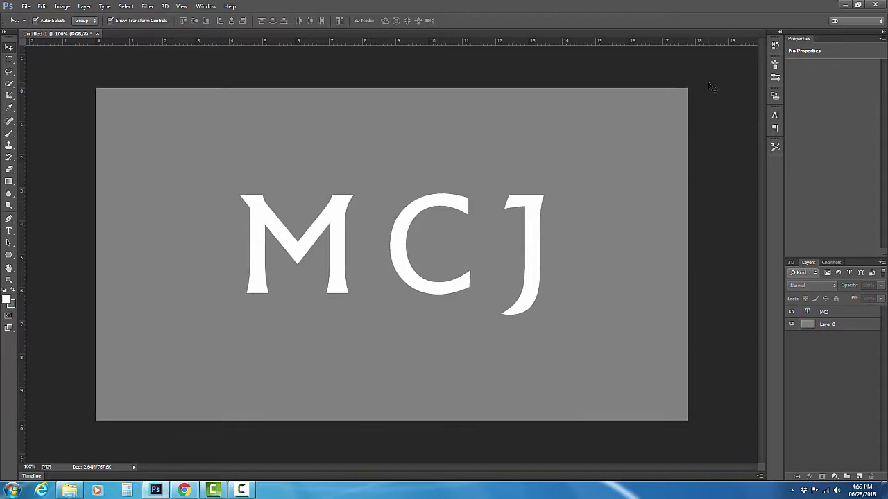
Extrude the MCJ text layer with New 3D Extrusion from Selected Layer.
right_click(823, 313)
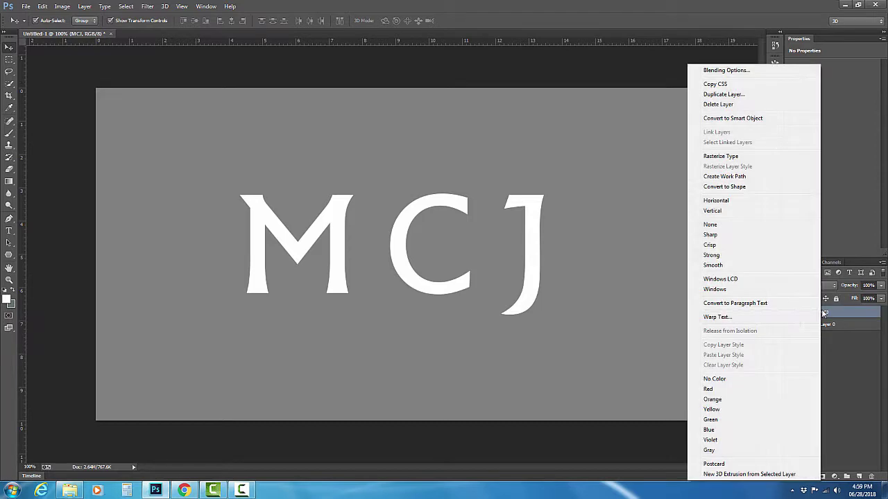
left_click(728, 474)
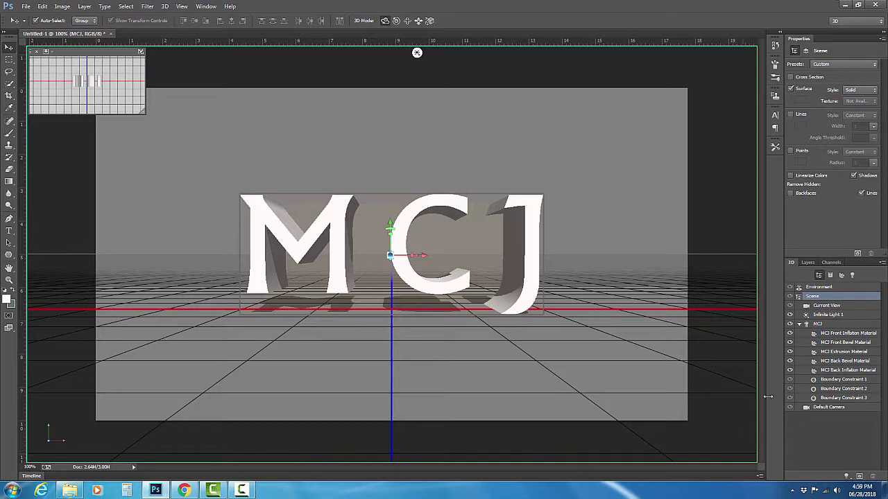
left_click(808, 262)
left_click(814, 383)
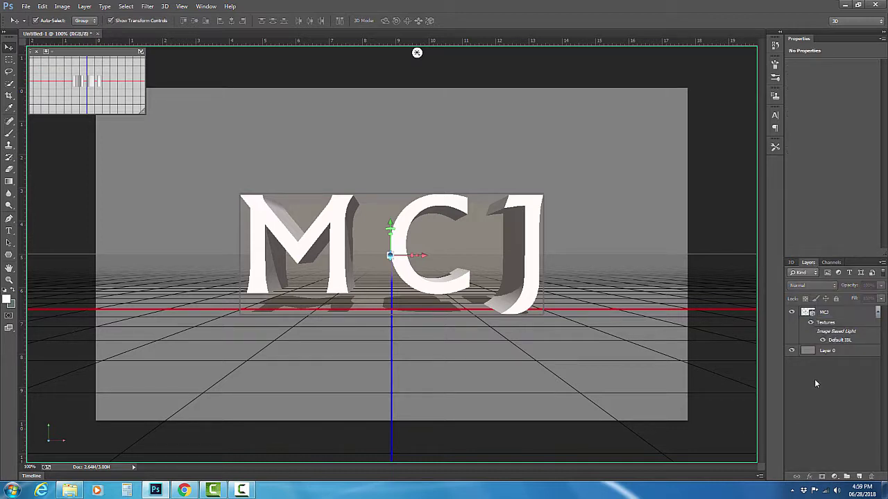
Turn Layer 0, the gray background, into a 3D Postcard.
left_click(829, 352)
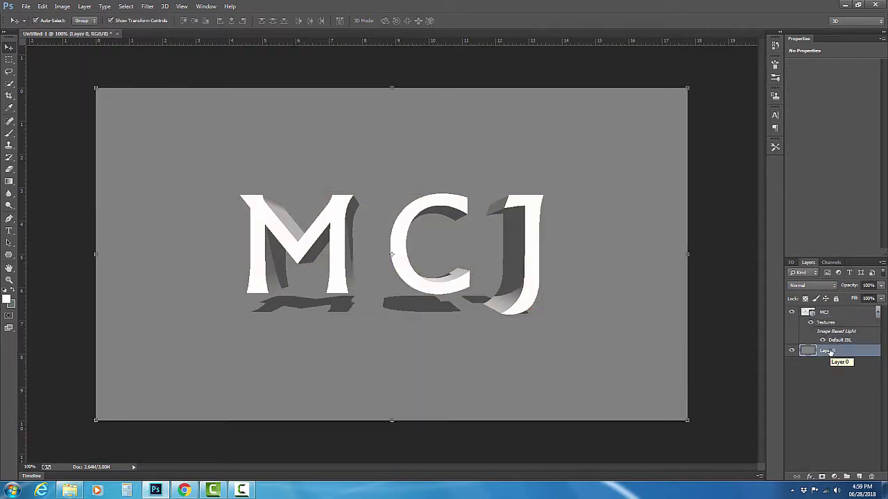
right_click(828, 351)
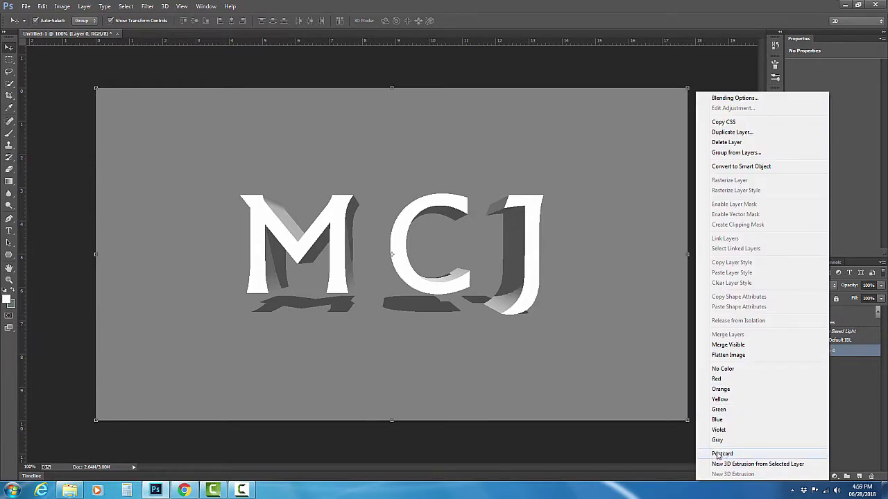
left_click(719, 455)
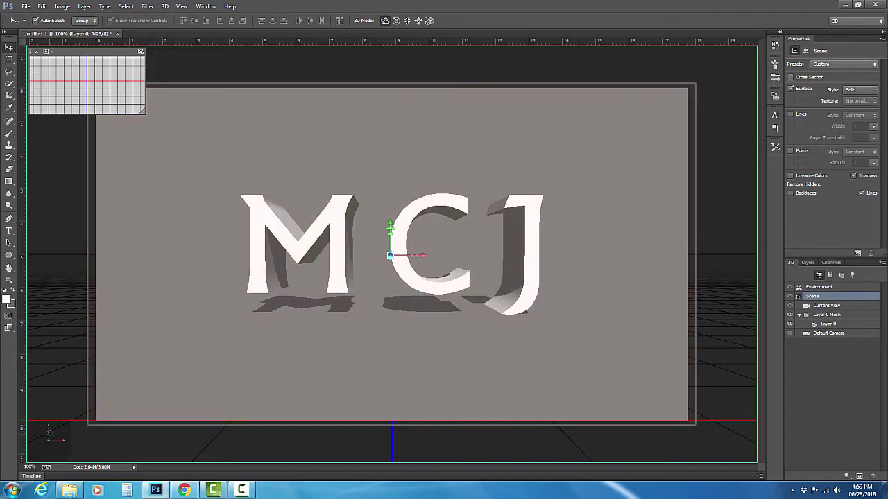
Preview the scene from the Left camera view, then return to Default.
right_click(48, 436)
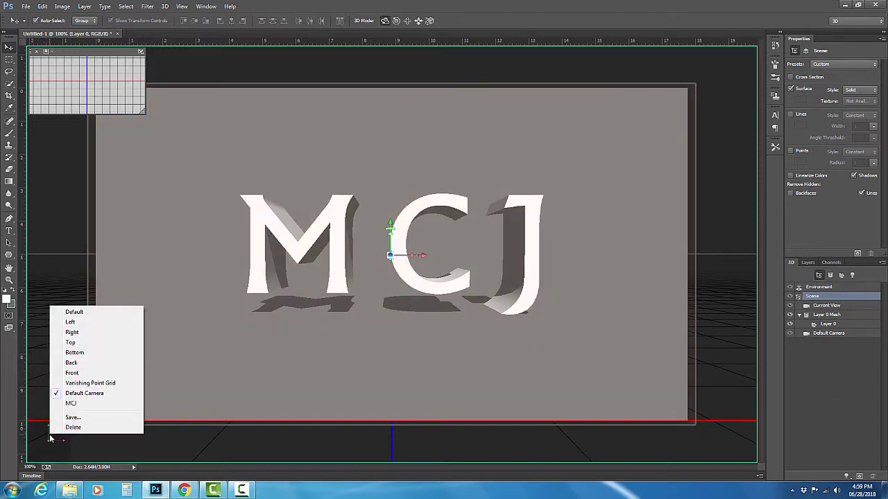
left_click(72, 322)
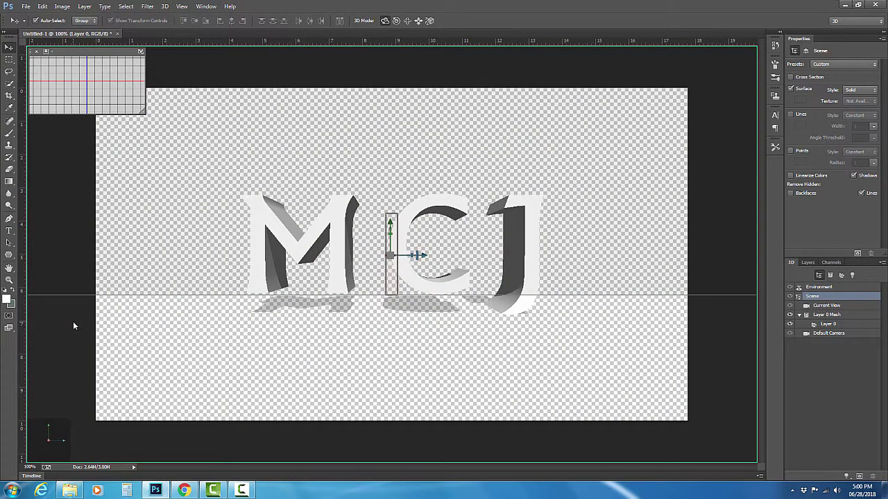
right_click(52, 436)
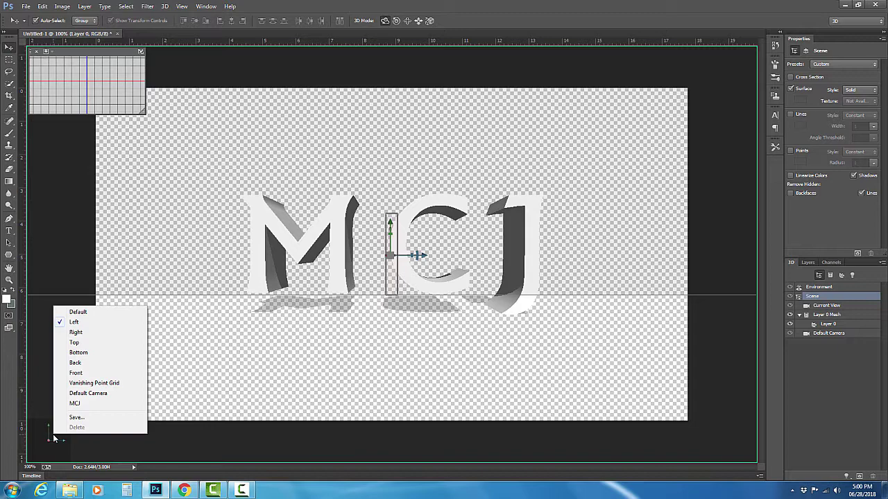
left_click(78, 312)
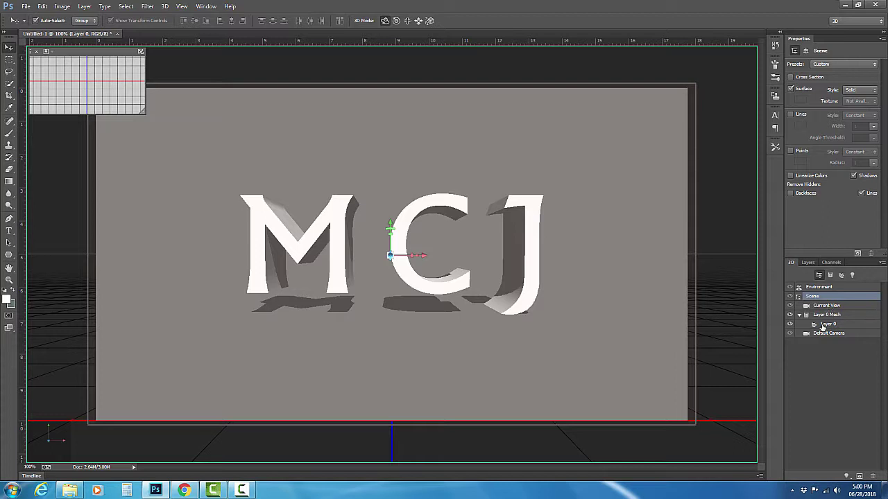
Select both the MCJ 3D layer and Layer 0 in the Layers panel.
left_click(808, 262)
left_click(827, 400)
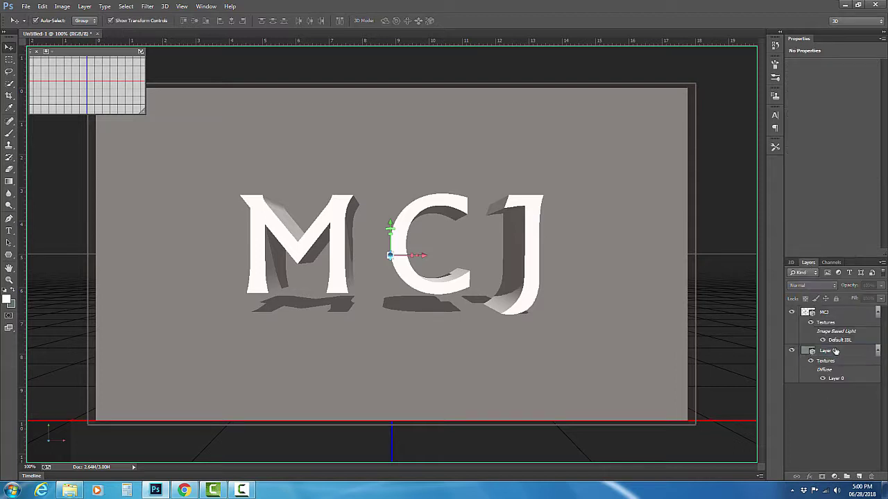
left_click(835, 313)
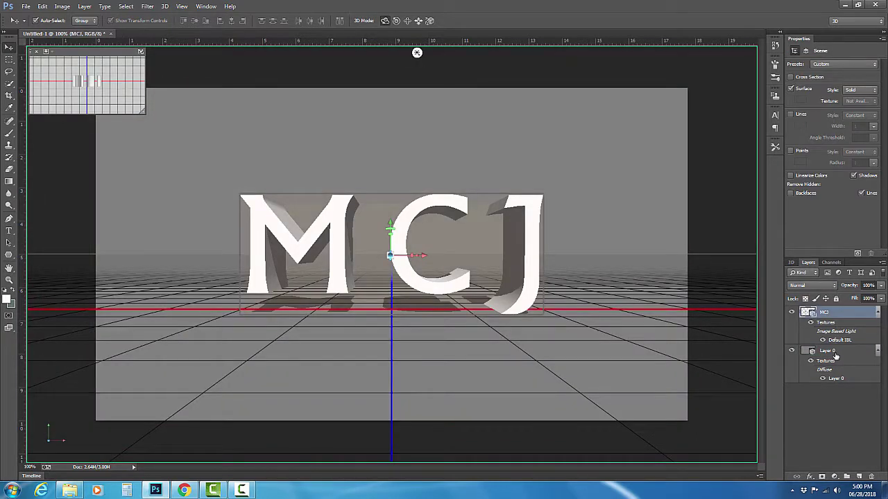
left_click(835, 356, "shift")
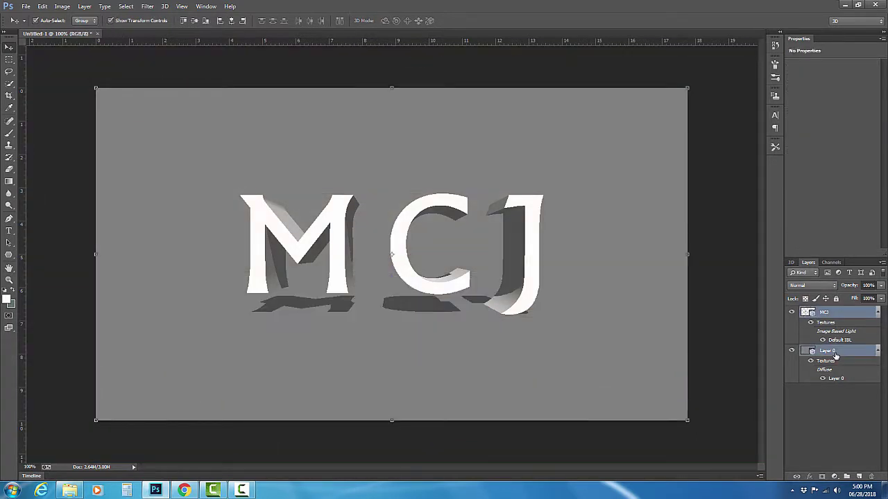
left_click(164, 7)
Merge the MCJ and Layer 0 3D layers, orbit the Current View, then reset to Default.
left_click(177, 118)
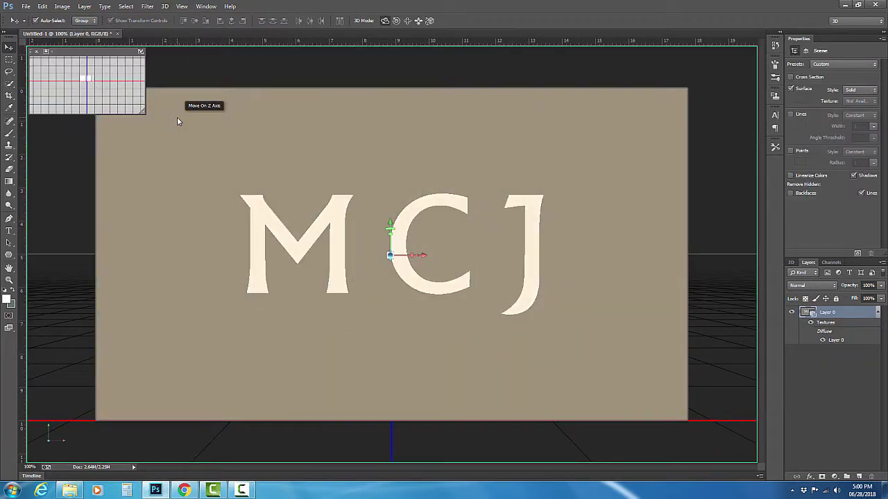
left_click(791, 263)
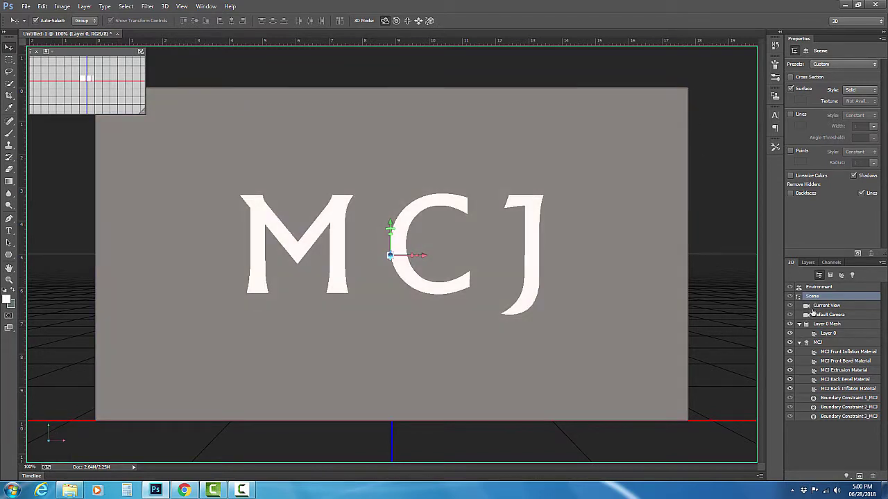
left_click(836, 307)
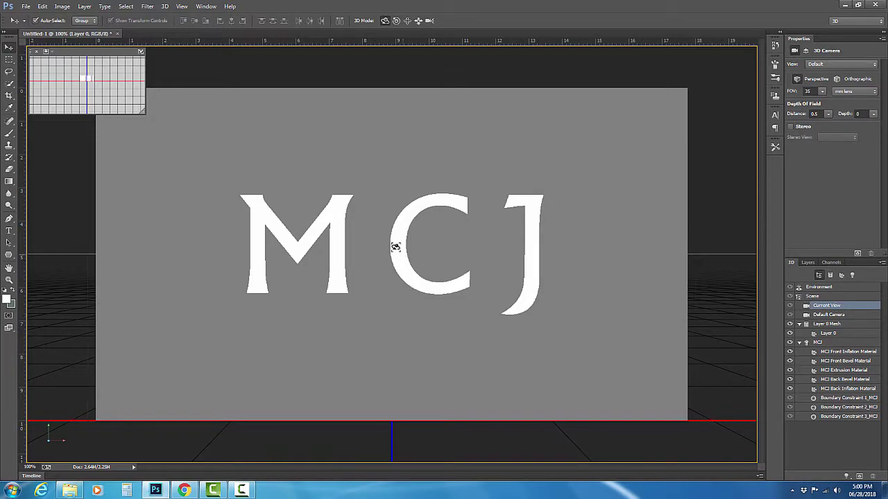
mouse_move(344, 235)
left_mouse_down()
mouse_move(442, 267)
mouse_move(464, 207)
mouse_move(345, 209)
mouse_move(345, 217)
left_mouse_up()
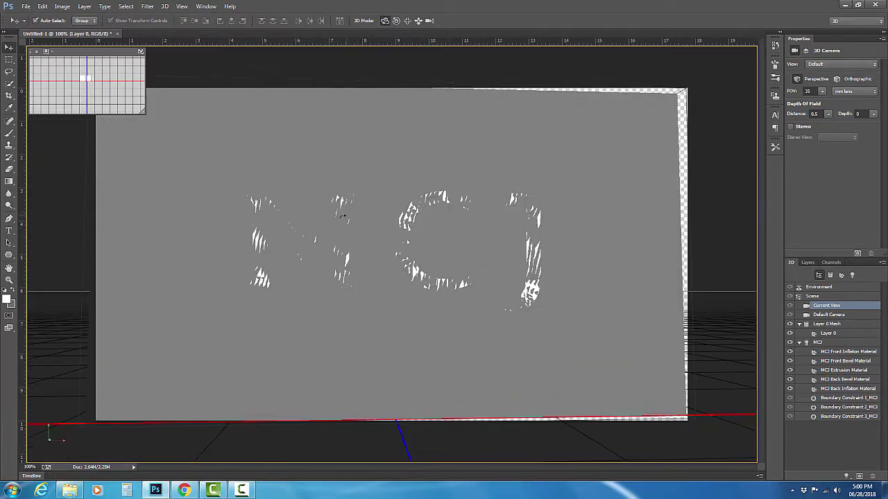
right_click(53, 436)
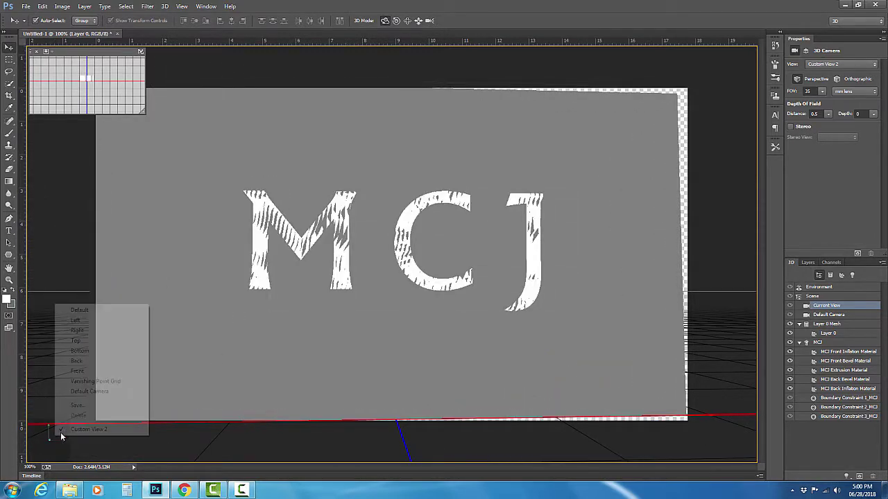
left_click(81, 308)
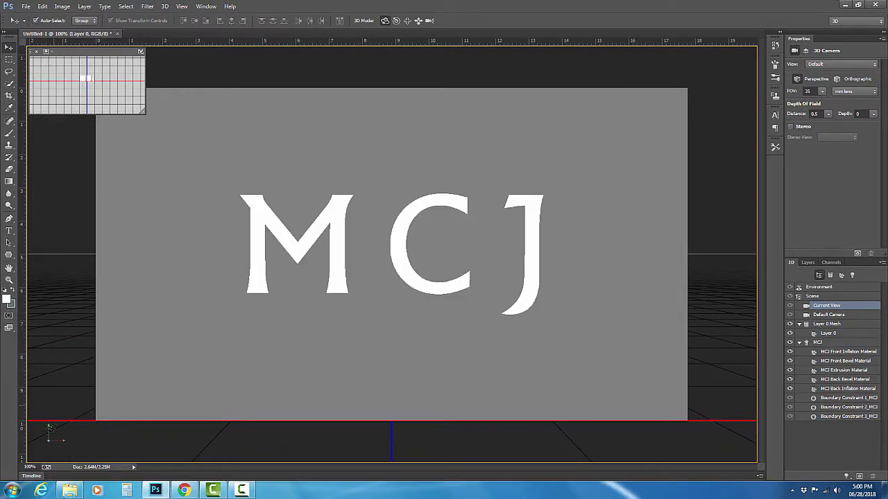
In Left view, align Layer 0 Mesh and MCJ by left edges, then return to Default view.
right_click(52, 436)
left_click(78, 337)
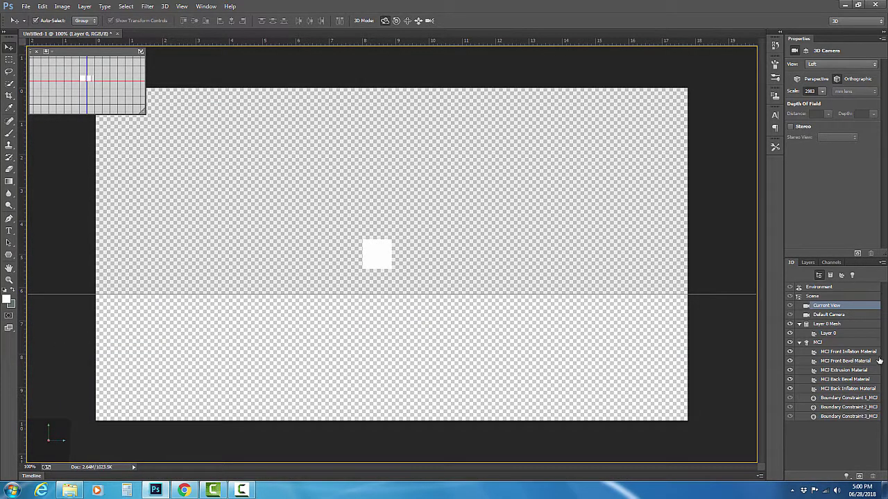
left_click(820, 325)
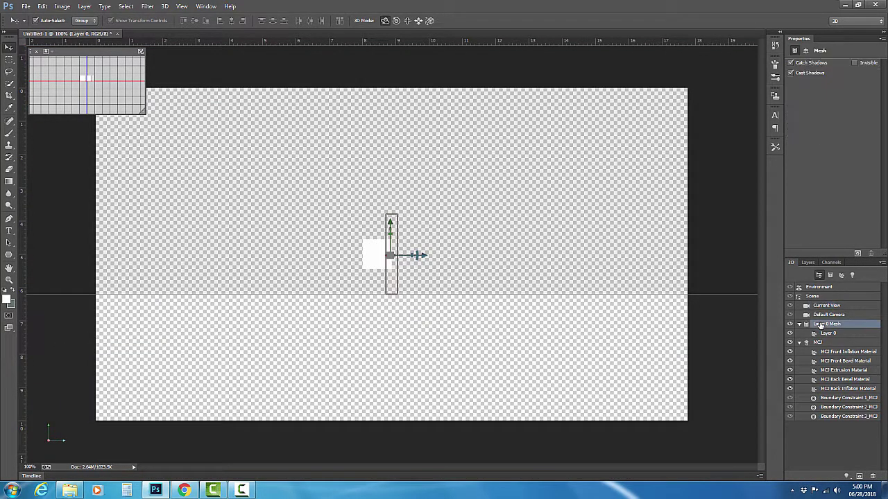
left_click(819, 343)
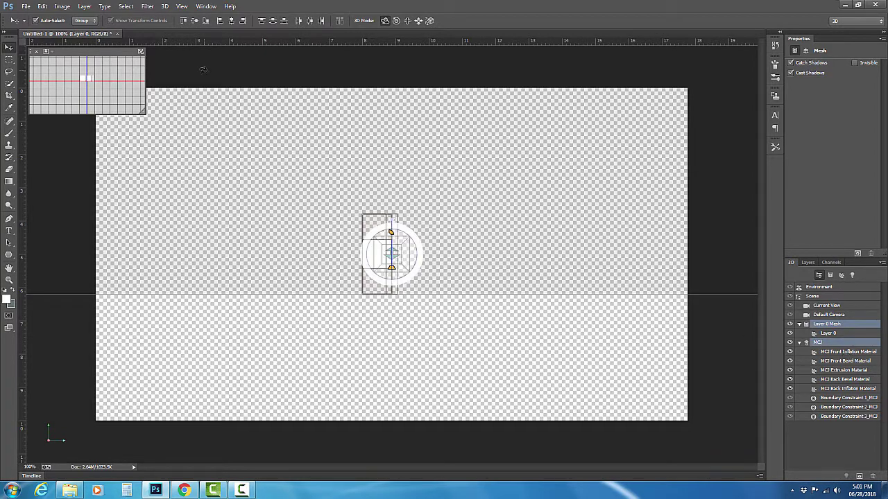
left_click(220, 23)
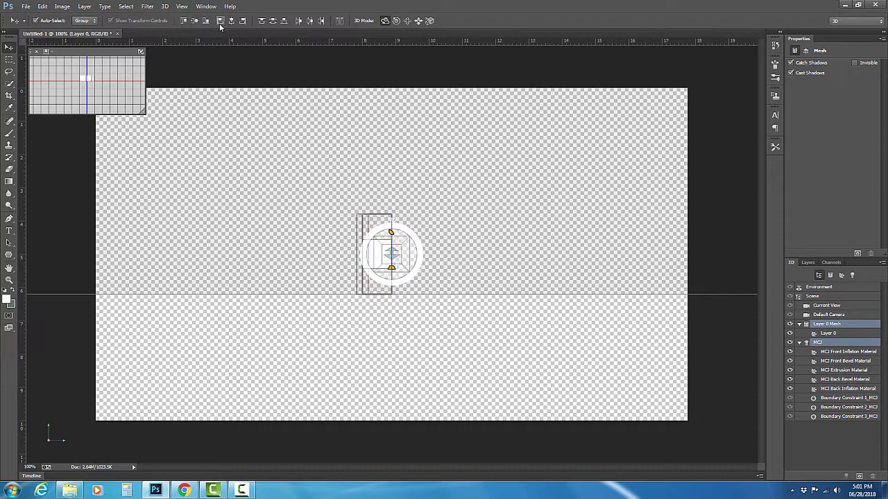
right_click(46, 434)
left_click(80, 318)
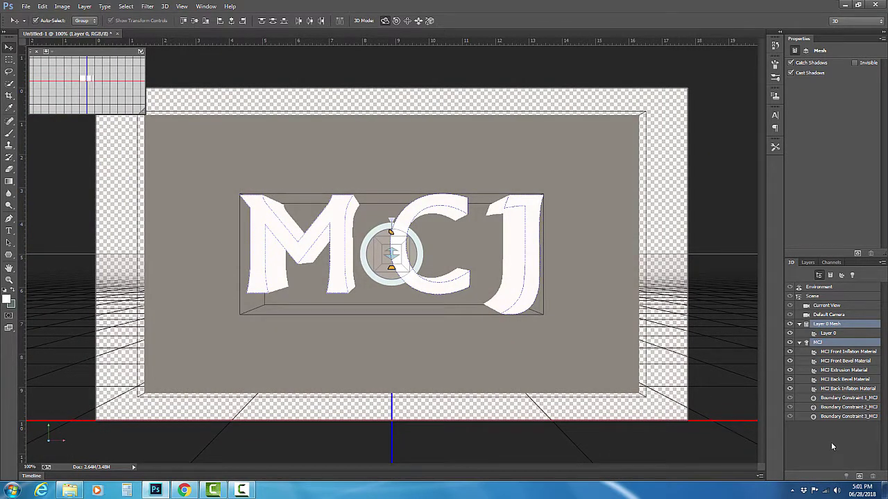
Keep the Default view and move the Current View camera to Z 1064 in Coordinates.
left_click(831, 306)
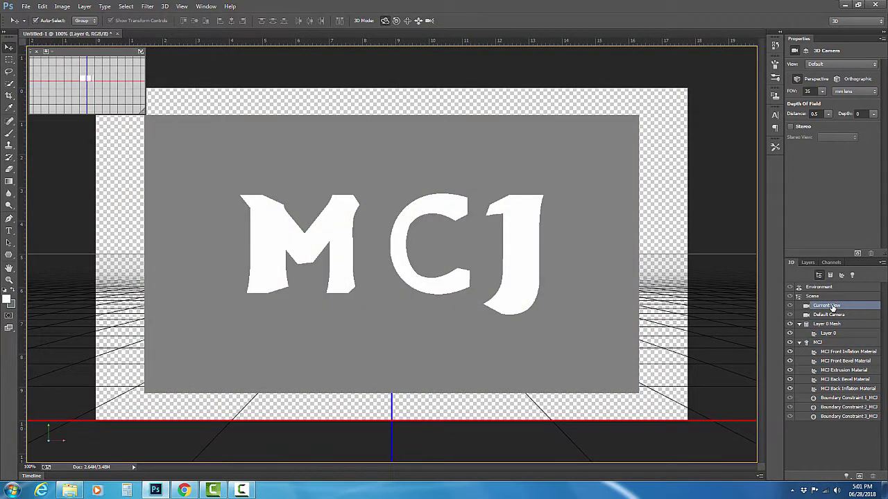
right_click(56, 436)
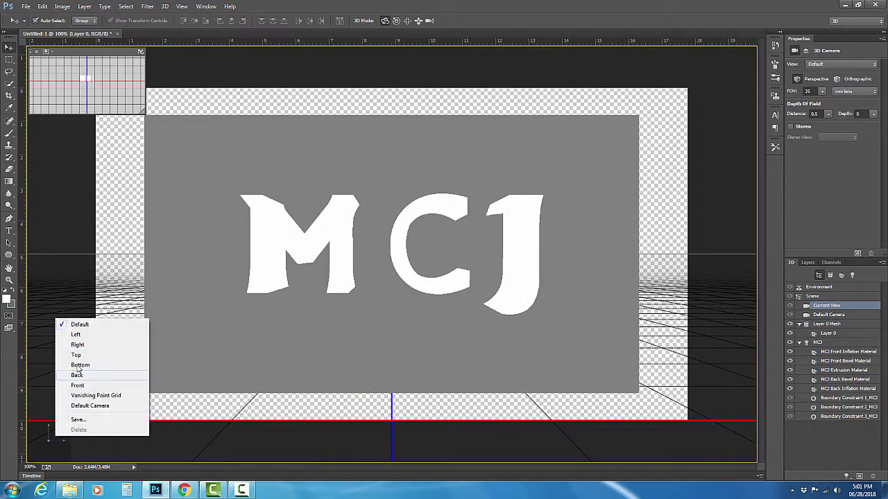
left_click(83, 325)
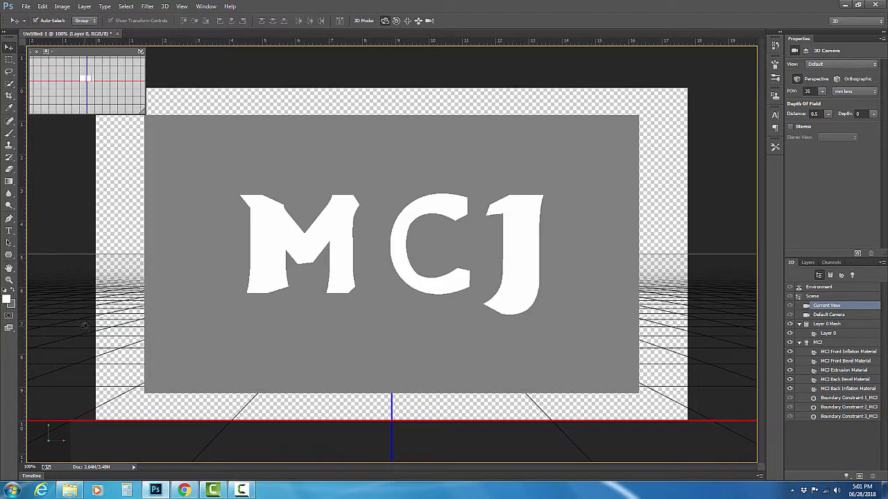
left_click(45, 452)
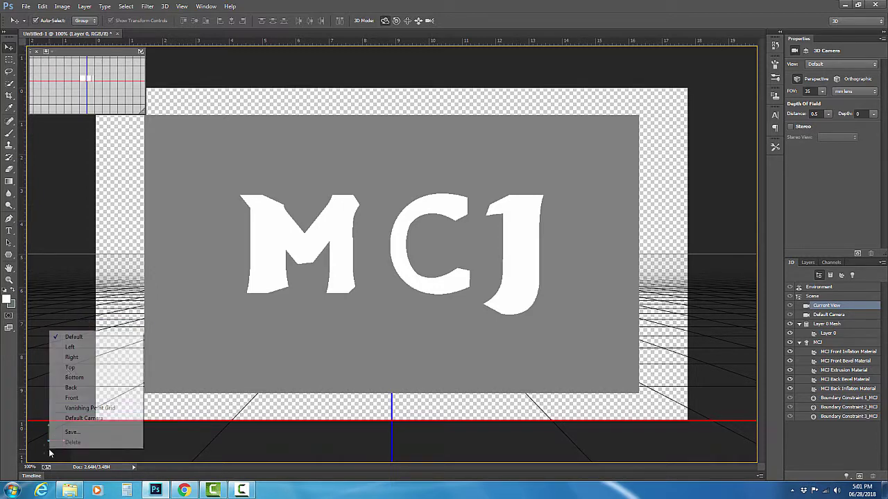
left_click(78, 337)
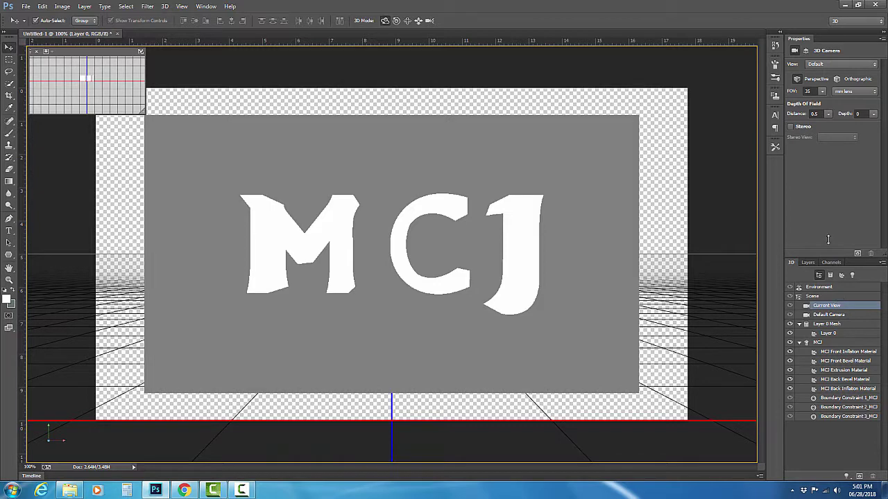
left_click(805, 51)
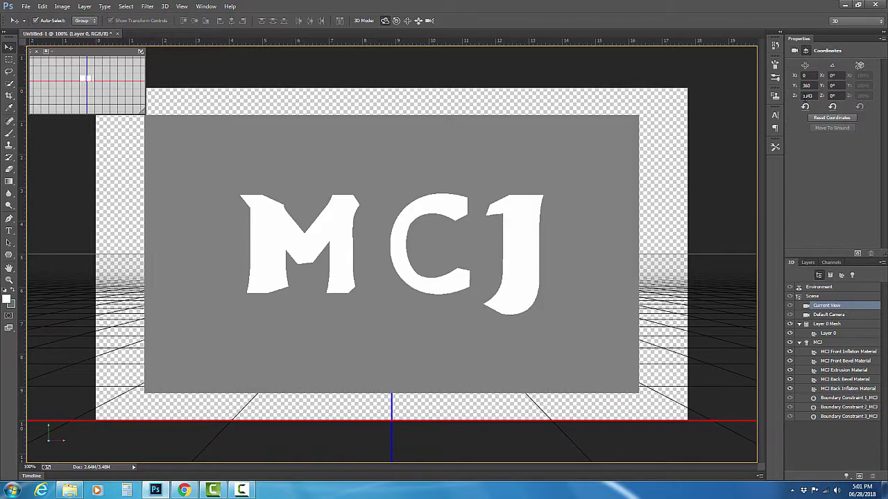
left_click_drag(794, 95, 664, 106)
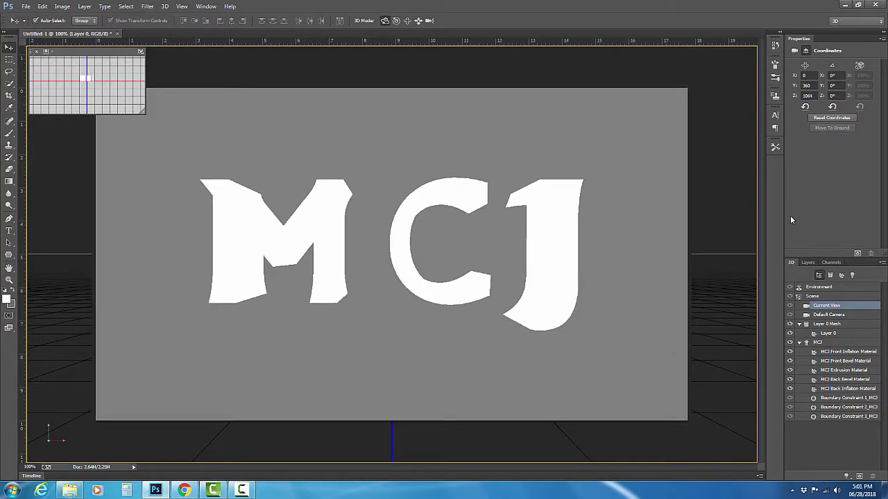
Set the MCJ mesh's Extrusion Depth to 150.
left_click(816, 344)
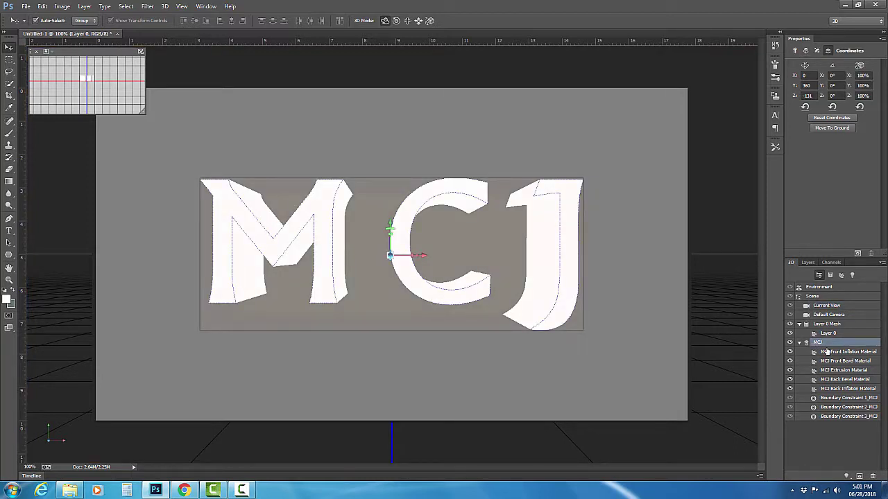
left_click(831, 351)
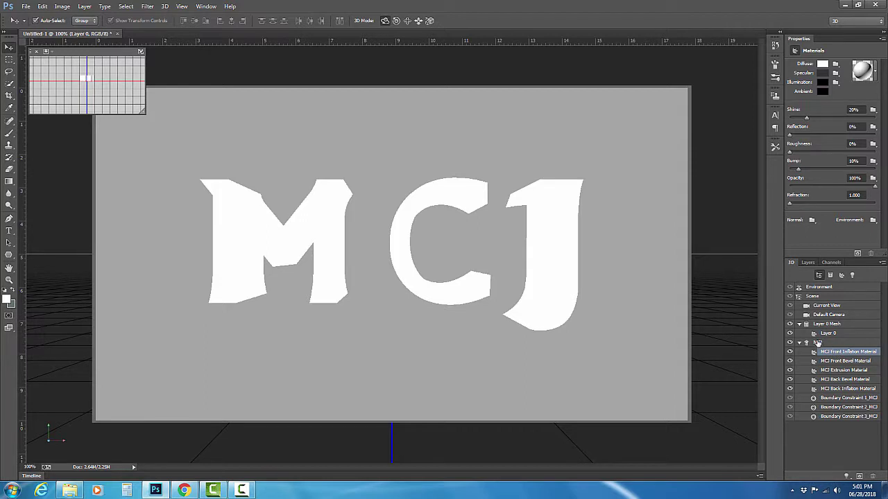
left_click(817, 342)
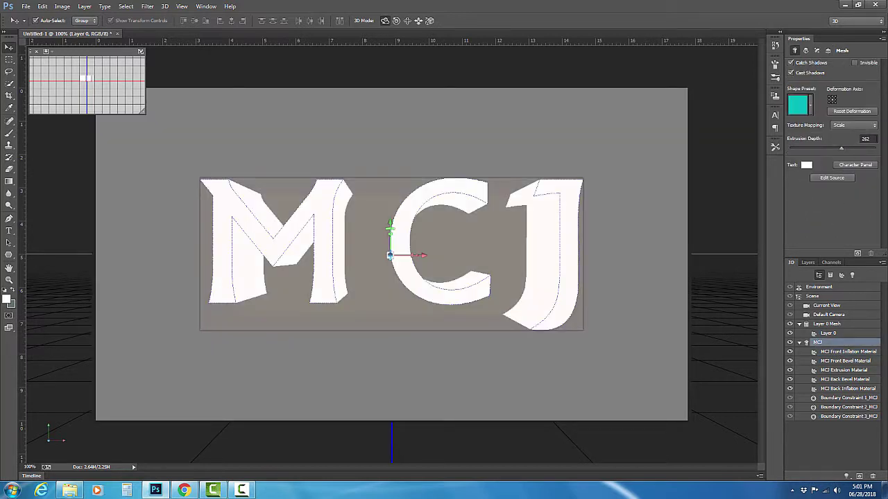
left_click(865, 138)
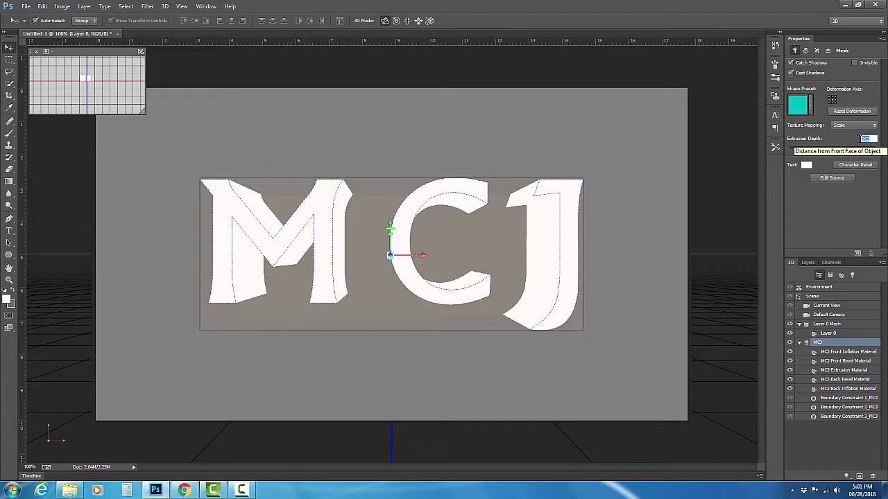
type("200")
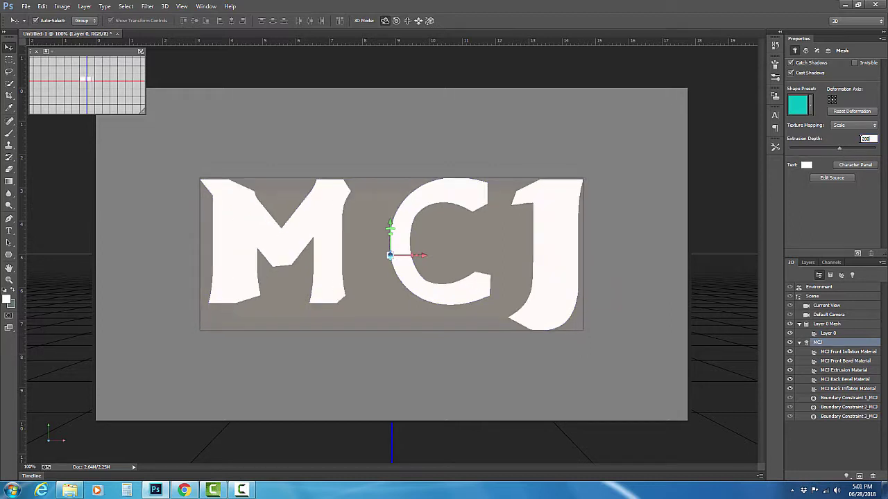
key("Return")
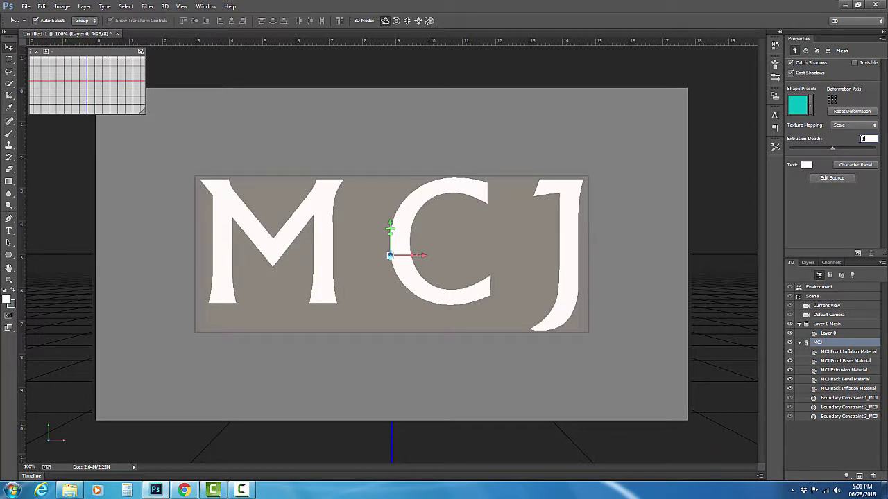
type("150")
key("Return")
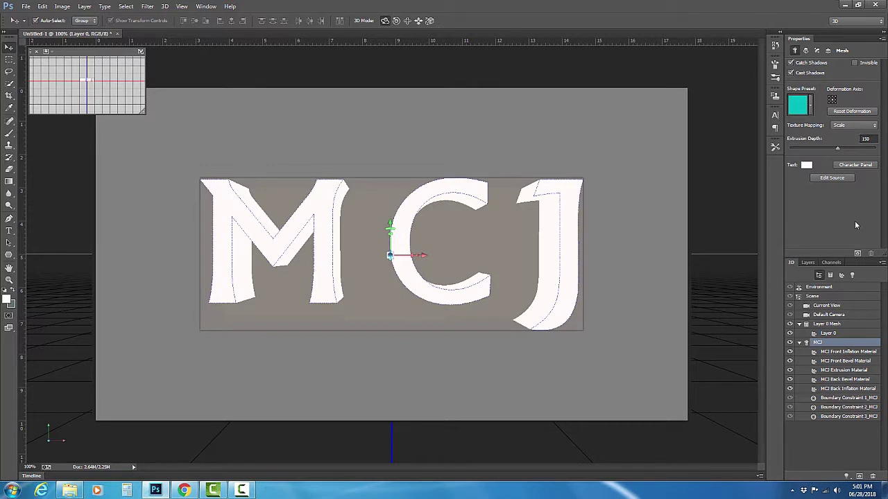
Apply the yellow Organic OrangePeel preset to MCJ Front Inflation Material.
left_click(839, 353)
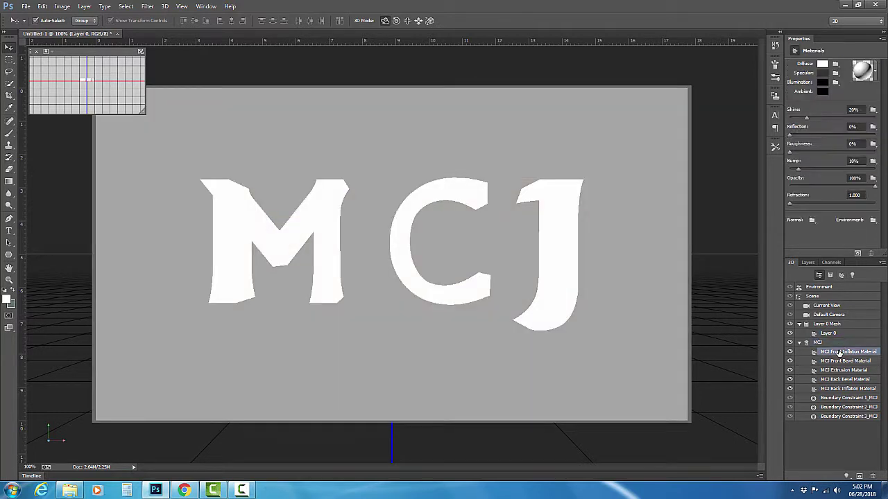
left_click(876, 73)
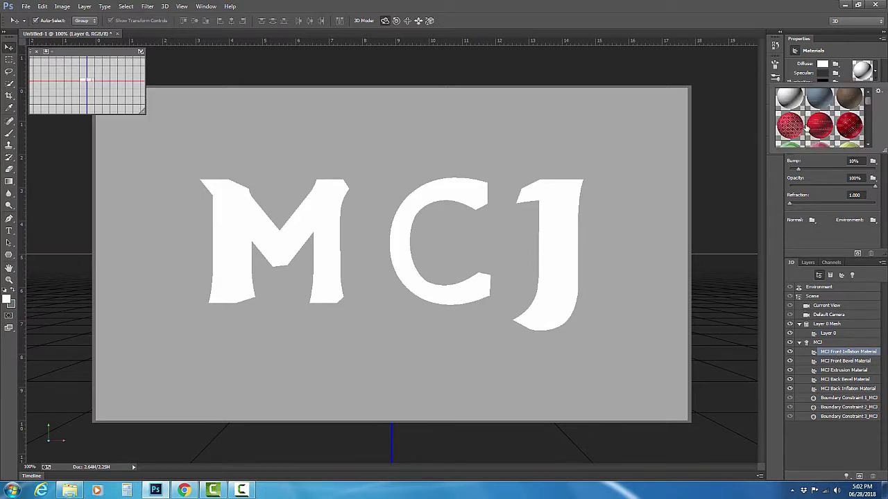
scroll(808, 129, "down", 1)
scroll(806, 127, "down", 2)
scroll(806, 128, "down", 2)
scroll(806, 128, "down", 1)
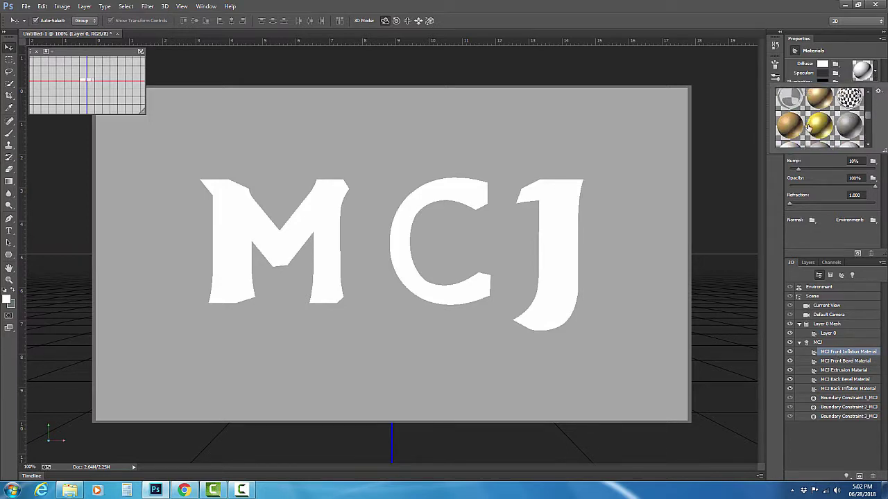
scroll(807, 127, "down", 1)
scroll(808, 127, "down", 2)
left_click(786, 125)
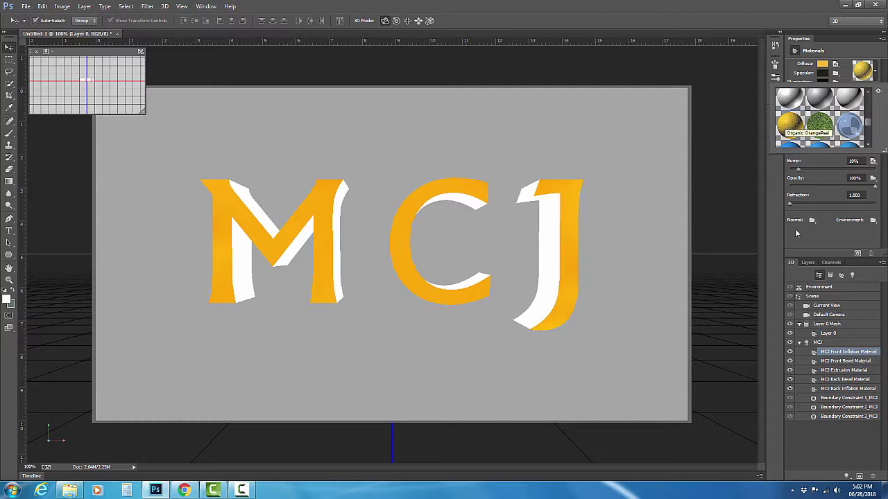
left_click(849, 366)
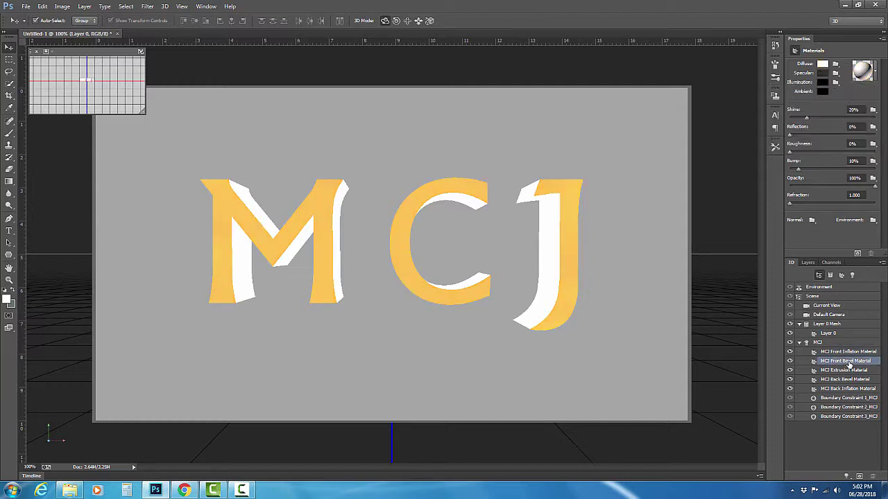
Apply copper to the MCJ front bevel, then select MCJ Extrusion Material and show its presets.
left_click(874, 73)
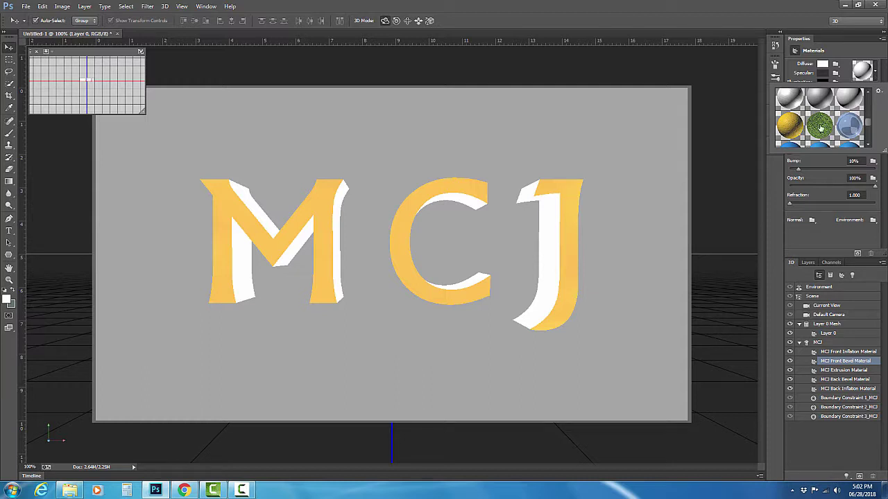
scroll(804, 124, "up", 3)
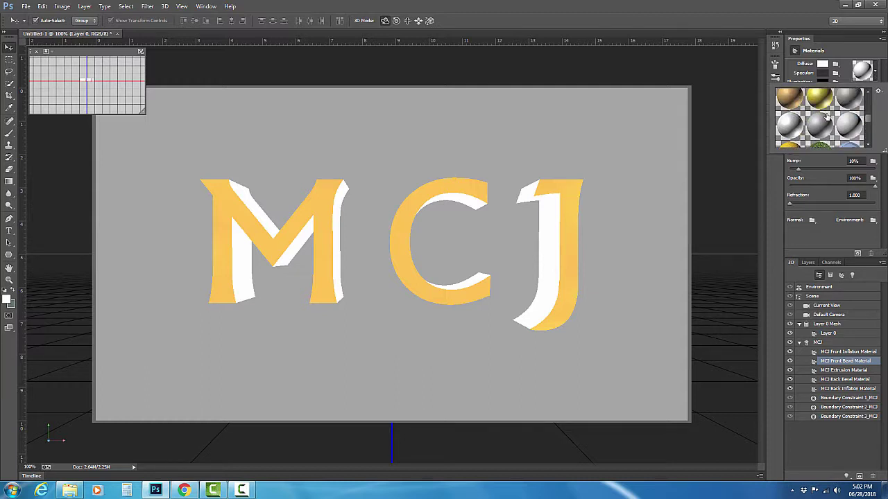
scroll(822, 104, "down", 2)
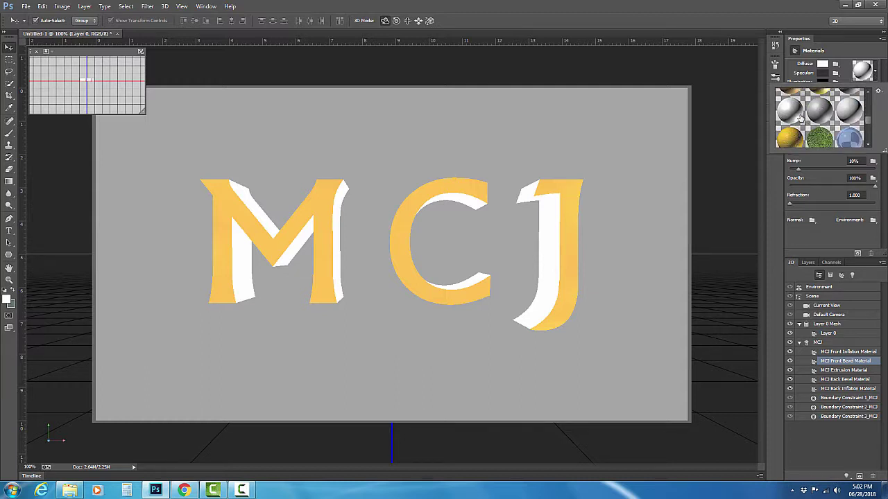
scroll(798, 114, "up", 2)
left_click(791, 102)
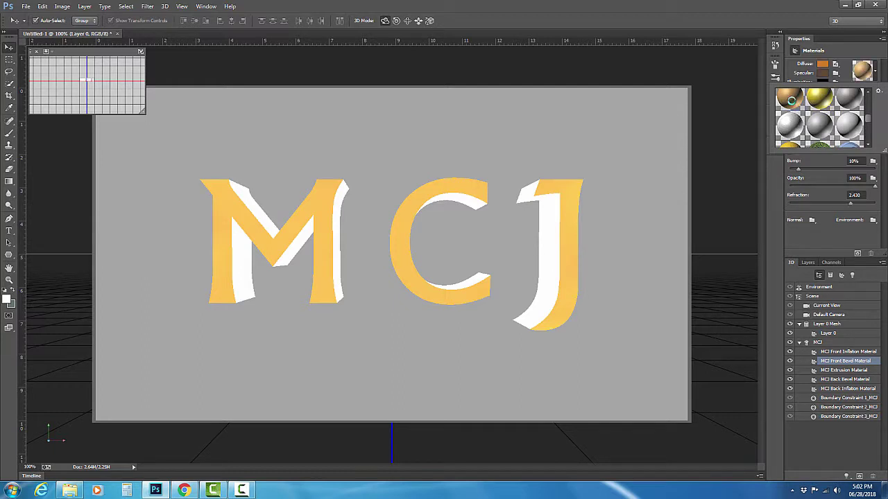
left_click(836, 370)
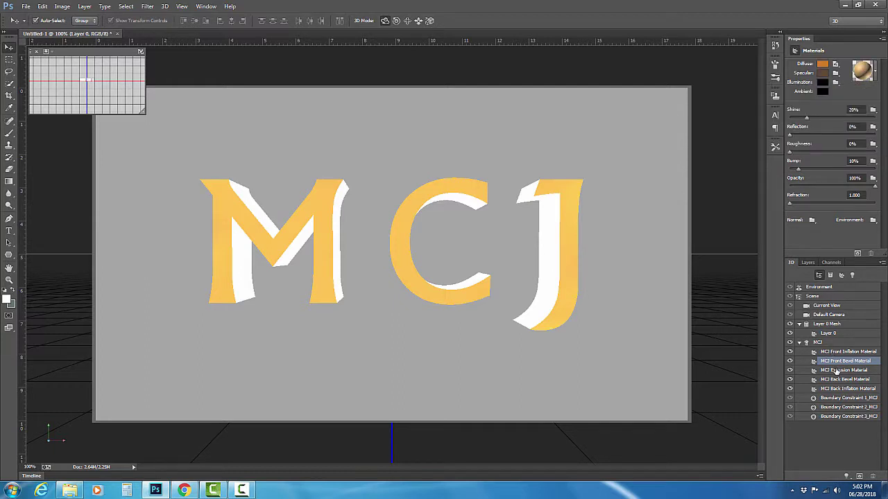
left_click(875, 67)
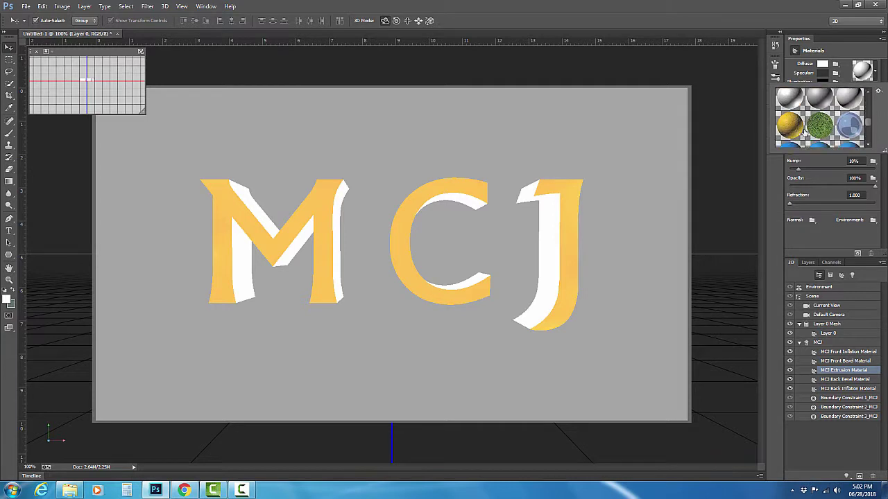
Apply the Metal Gold material to the MCJ letters' extruded sides.
scroll(805, 131, "down", 2)
scroll(805, 131, "down", 2)
scroll(804, 131, "down", 1)
scroll(804, 131, "up", 3)
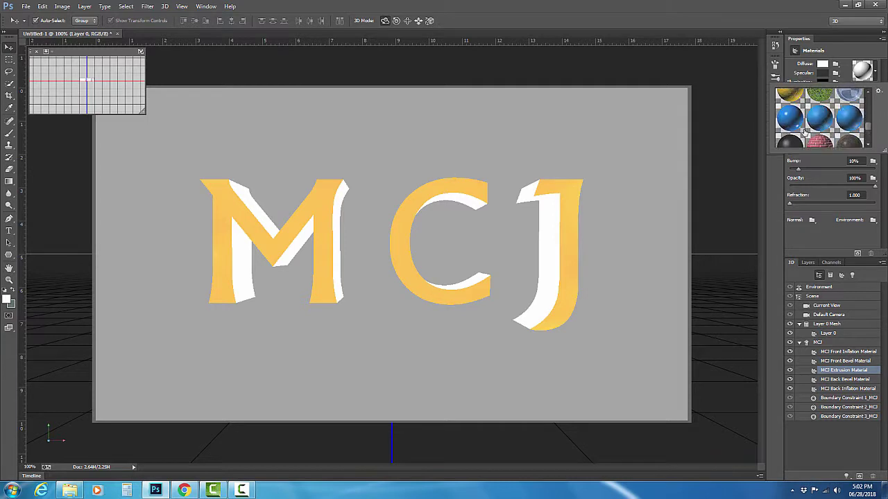
scroll(804, 130, "up", 2)
scroll(811, 124, "up", 2)
scroll(818, 121, "up", 1)
left_click(824, 118)
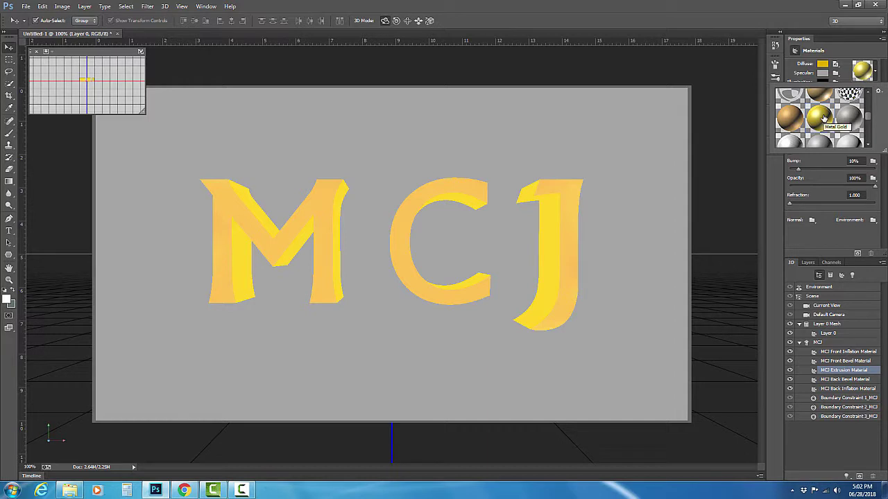
Switch the sides to the Wood Cork wood-grain texture and close the material presets.
scroll(824, 117, "up", 1)
scroll(824, 118, "up", 1)
scroll(824, 117, "up", 2)
scroll(825, 119, "up", 1)
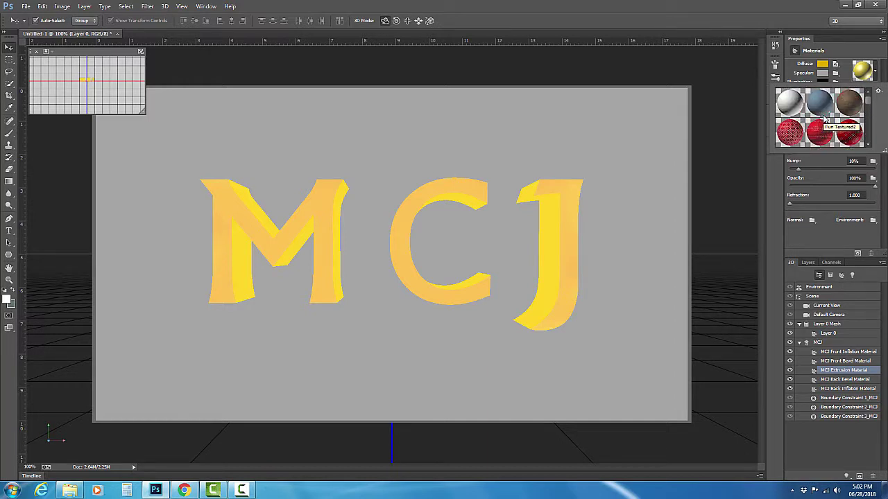
scroll(825, 119, "down", 2)
scroll(825, 119, "down", 2)
scroll(826, 119, "down", 2)
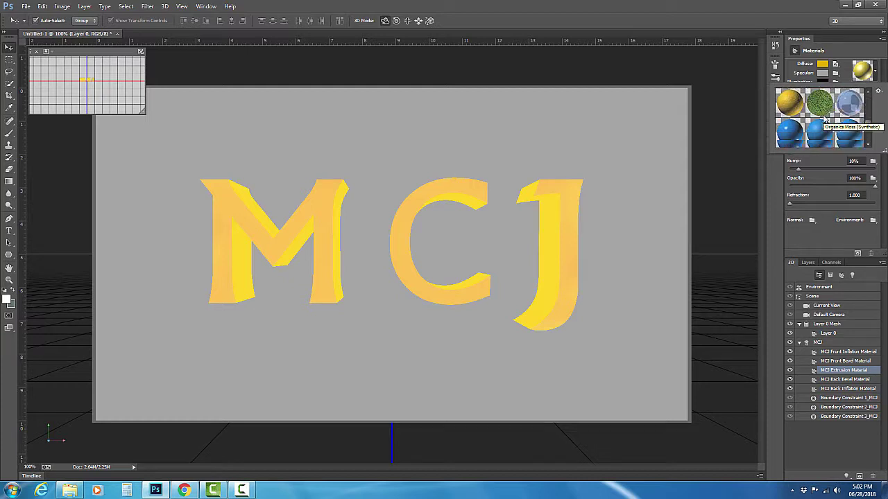
scroll(825, 120, "down", 2)
scroll(826, 121, "down", 2)
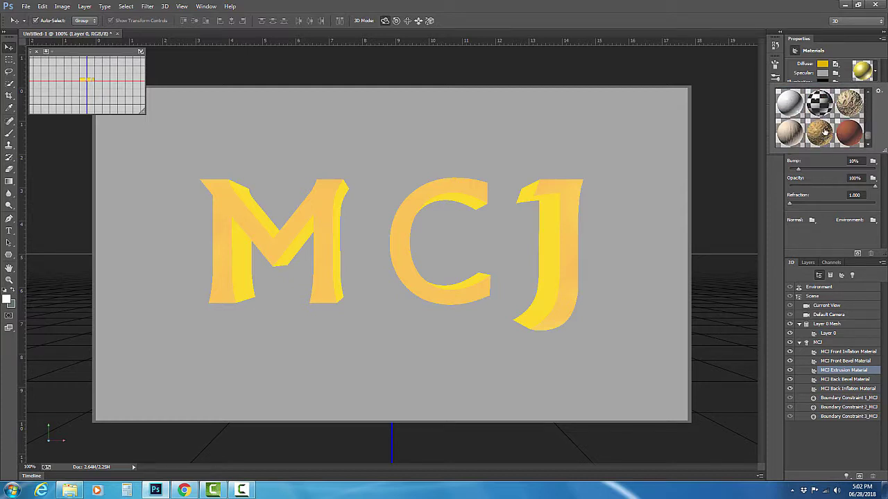
left_click(825, 131)
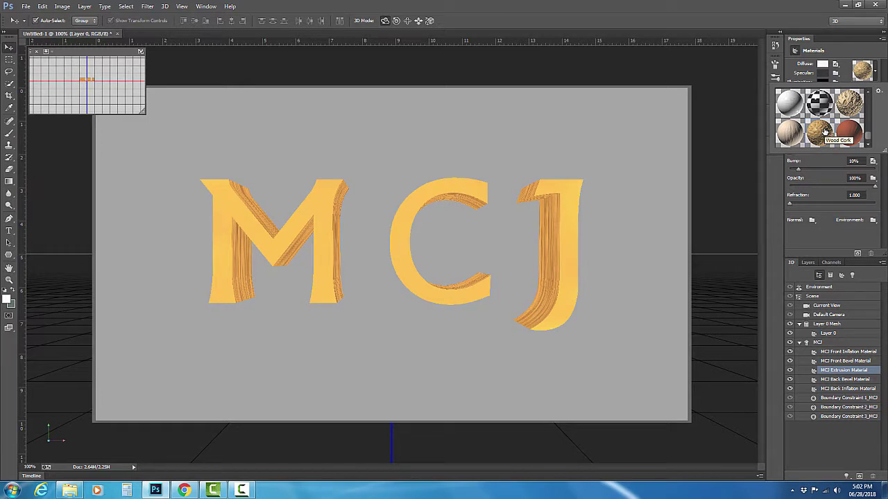
left_click(848, 451)
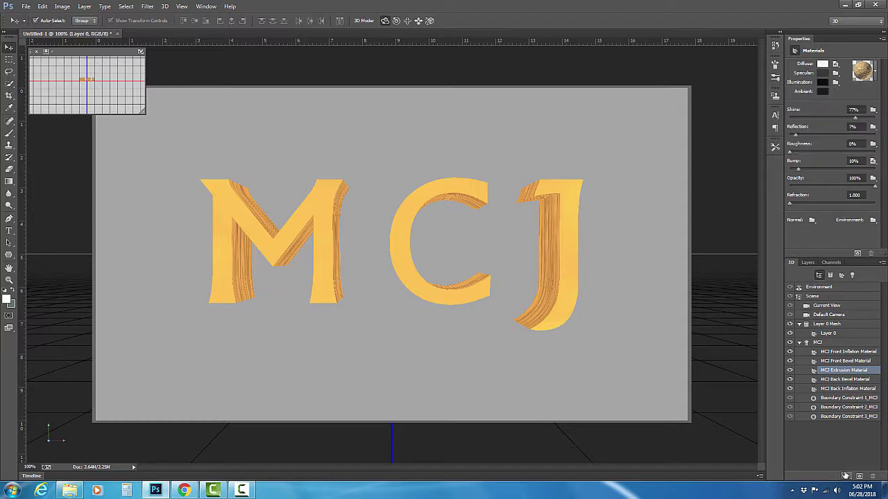
Collapse the Layer 0 and MCJ mesh entries, select Environment, and bring up the Add Light choices.
left_click(799, 324)
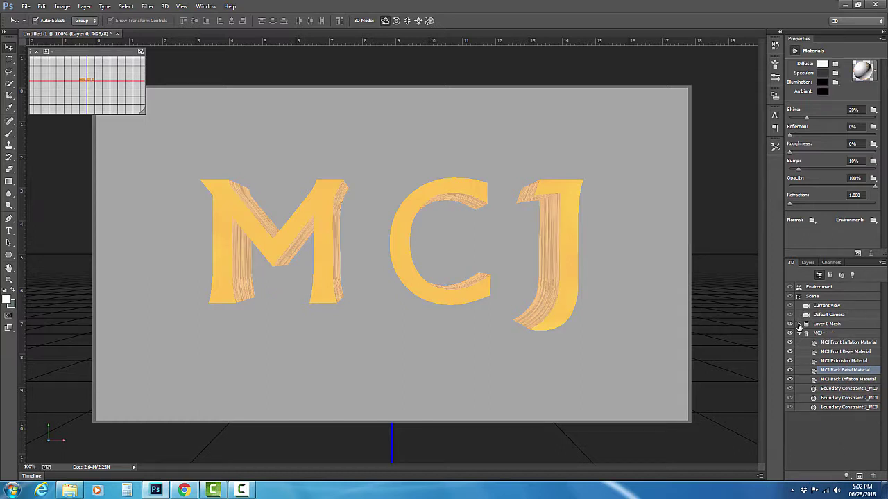
left_click(800, 333)
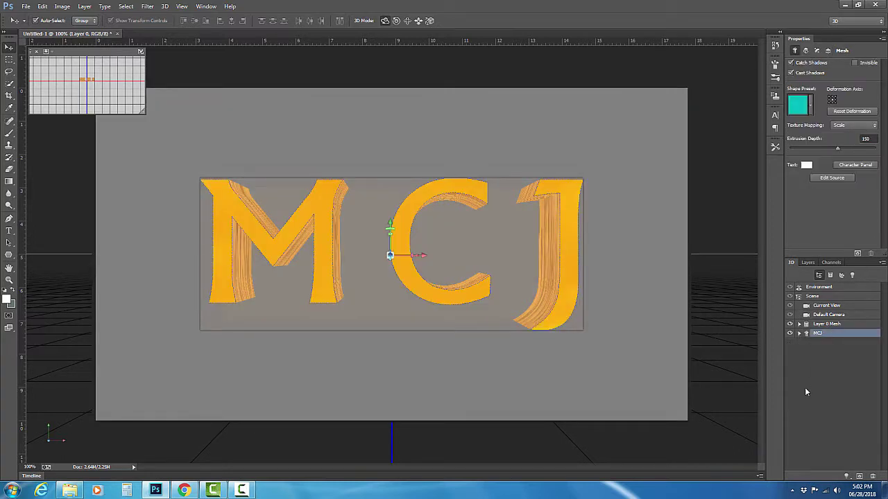
left_click(821, 287)
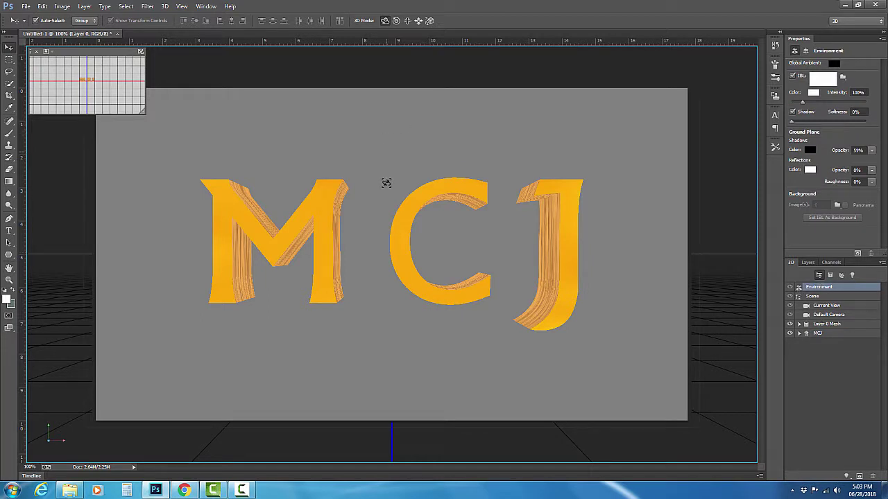
left_click(846, 477)
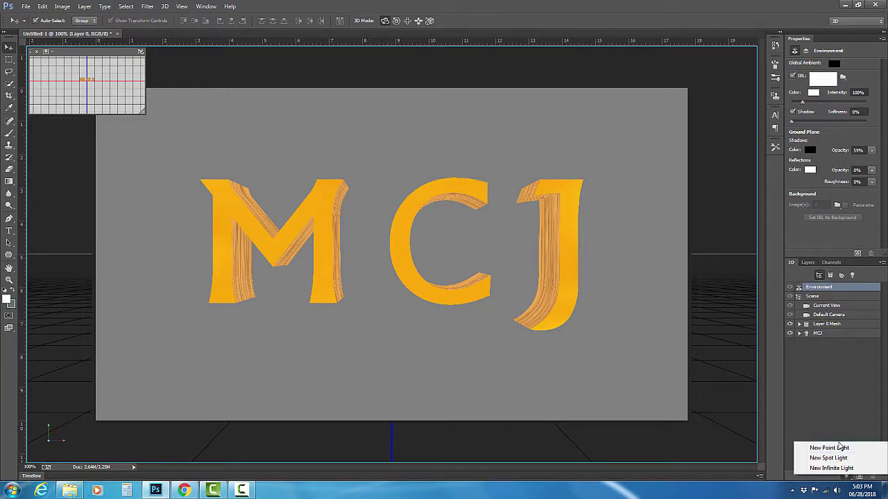
Add Infinite Light 1, angled so the letters turn yellow with gray shadows, then return to Current View.
left_click(832, 468)
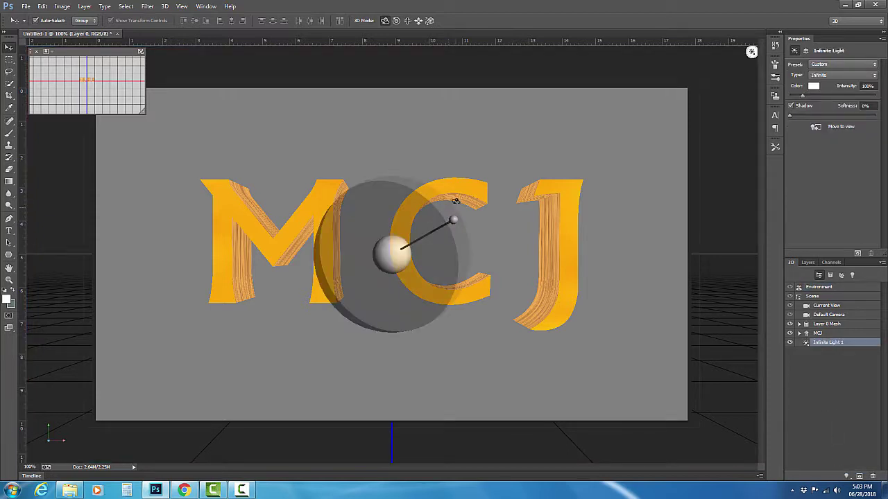
mouse_move(455, 200)
left_mouse_down()
mouse_move(400, 288)
mouse_move(386, 260)
mouse_move(396, 254)
mouse_move(390, 287)
mouse_move(353, 227)
mouse_move(367, 203)
mouse_move(402, 231)
mouse_move(406, 251)
mouse_move(376, 260)
mouse_move(462, 271)
left_mouse_up()
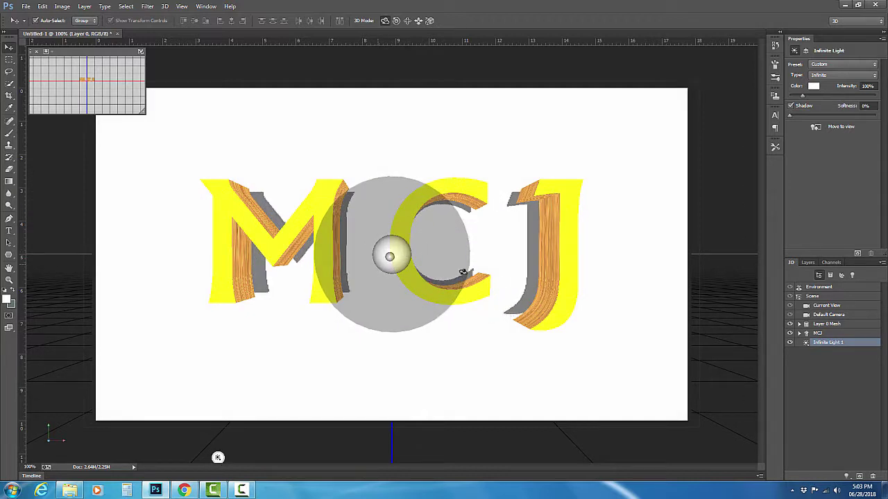
left_click(823, 306)
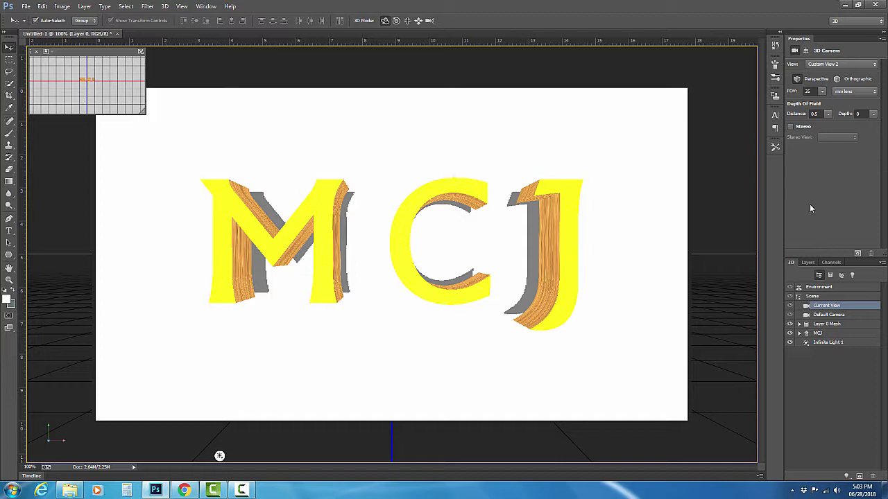
Render the 3D scene from the Environment settings and watch it finish in full-screen view.
left_click(834, 289)
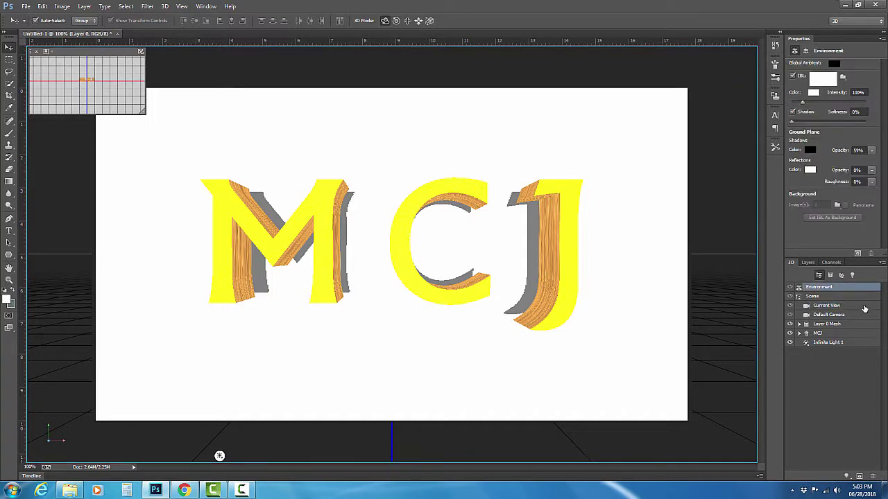
left_click(858, 254)
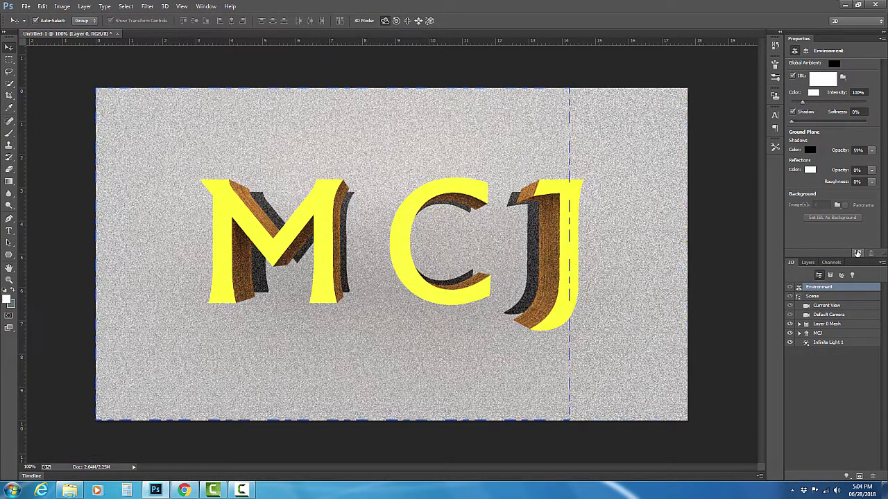
key("f")
key("f")
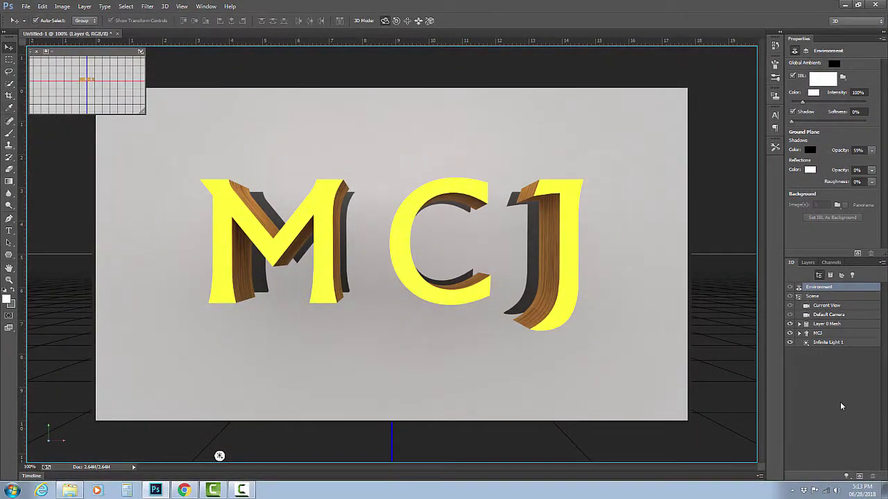
Rasterize the 3D Layer 0 into a flat pixel layer and deselect it.
left_click(808, 263)
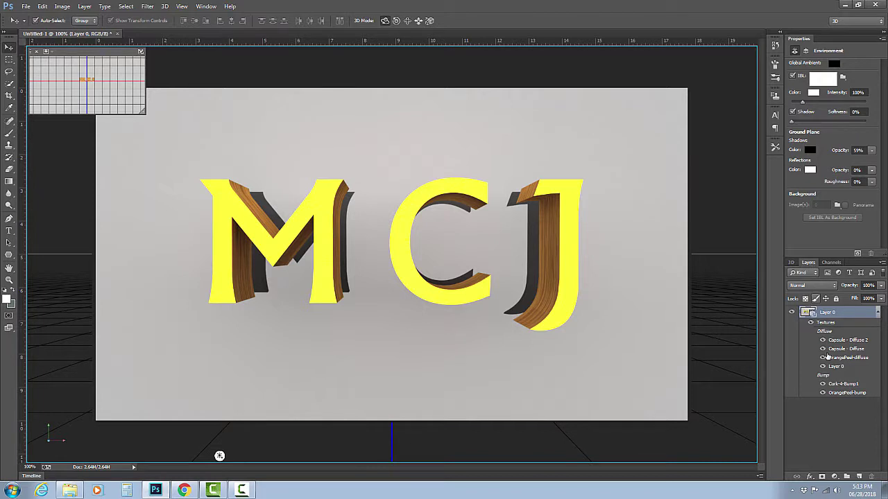
right_click(836, 315)
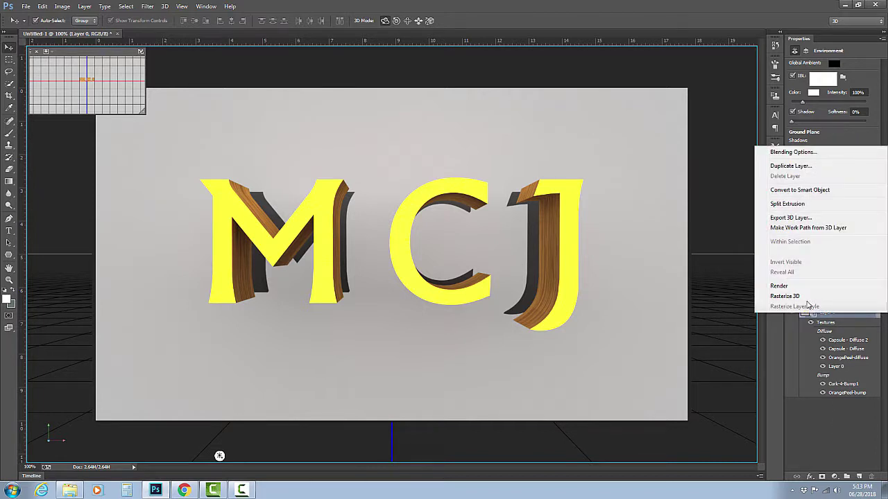
left_click(795, 297)
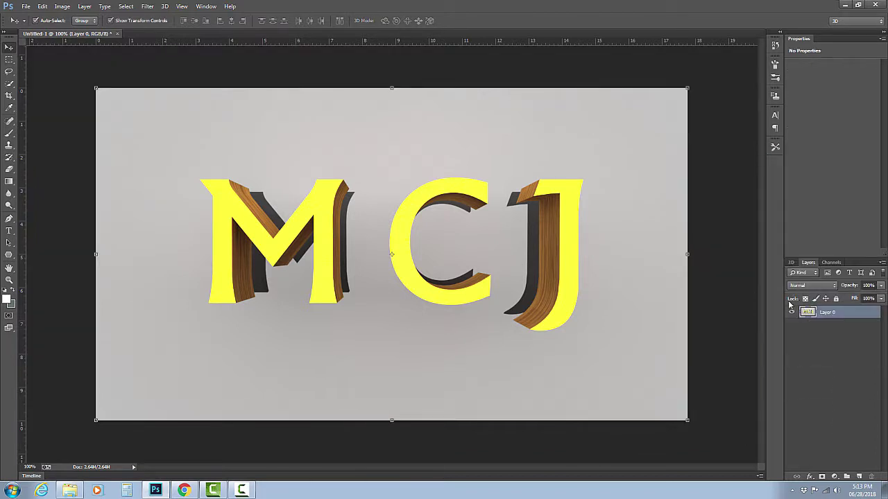
left_click(747, 336)
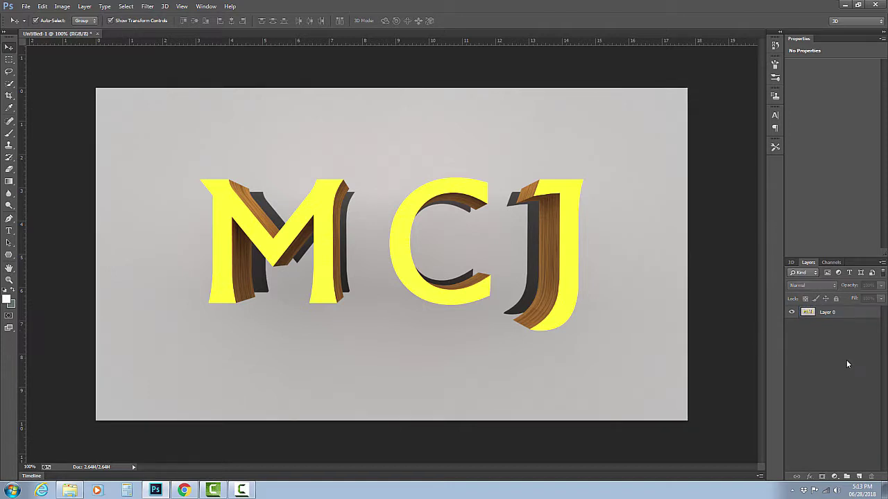
Save the artwork to the Desktop as JPEG 'MCJ 3D' at Maximum quality.
left_click(26, 7)
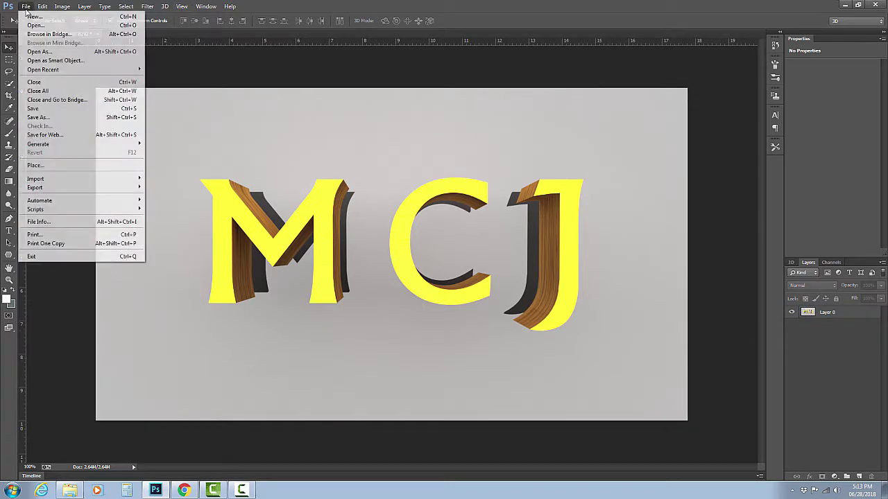
left_click(33, 117)
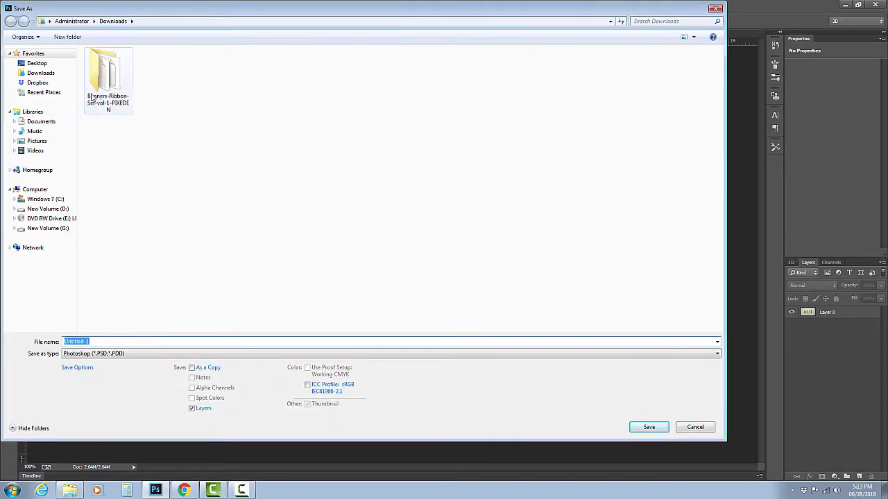
left_click(39, 64)
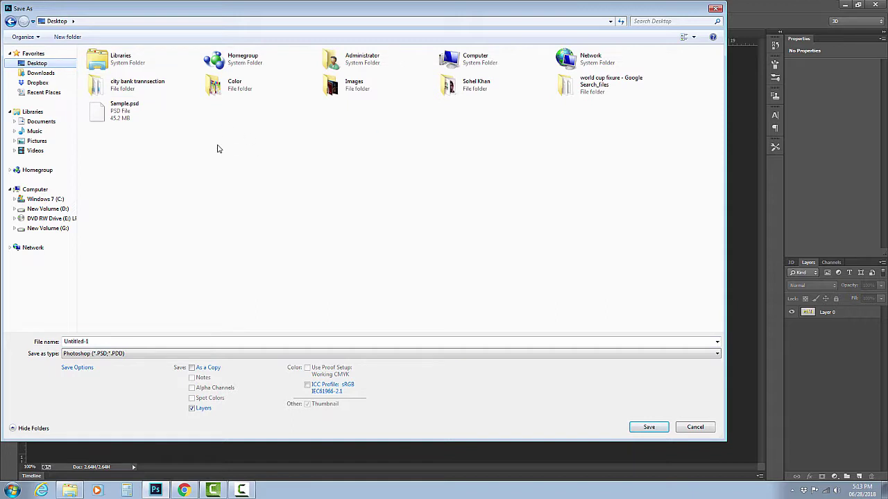
left_click(128, 353)
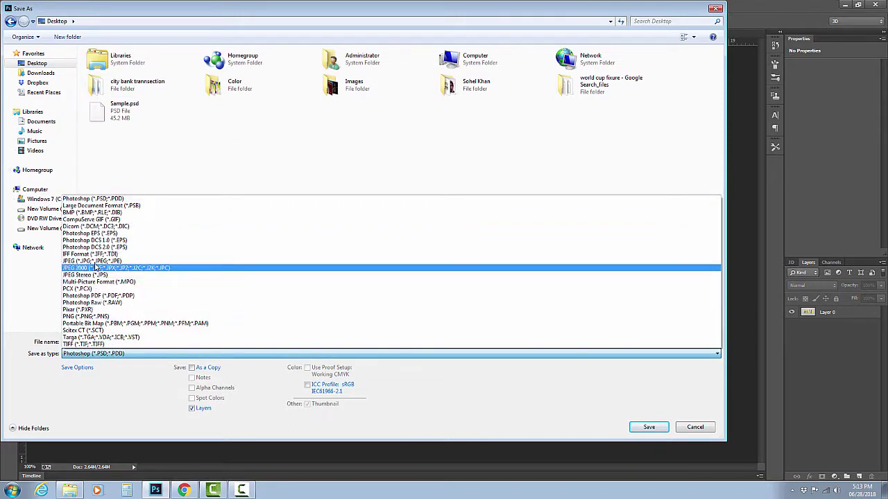
left_click(96, 262)
double_click(86, 341)
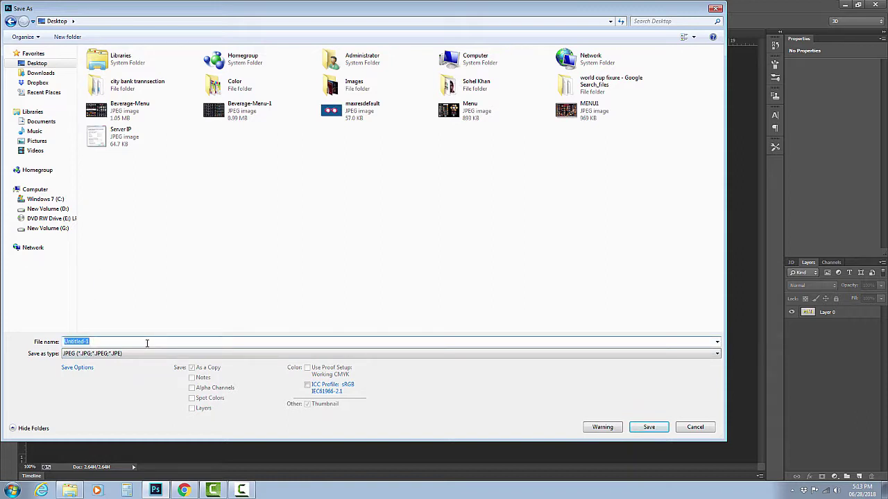
type("MCJ 3D")
key("Tab")
key("Return")
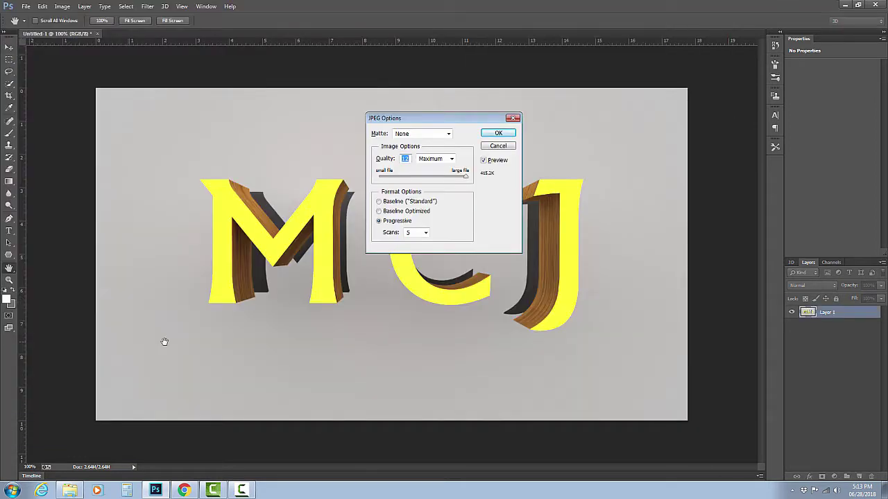
left_click(501, 134)
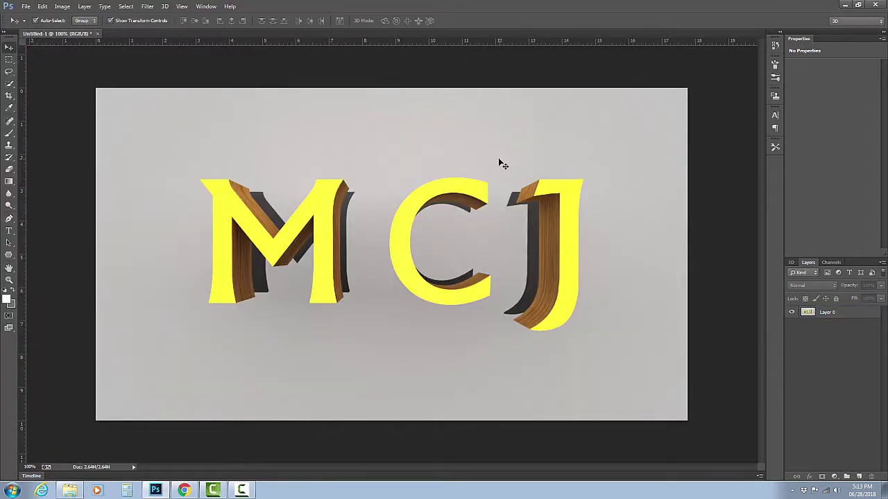
Check the Desktop in Explorer, minimize Photoshop, and open 'MCJ 3D' in Windows Photo Viewer.
left_click(70, 491)
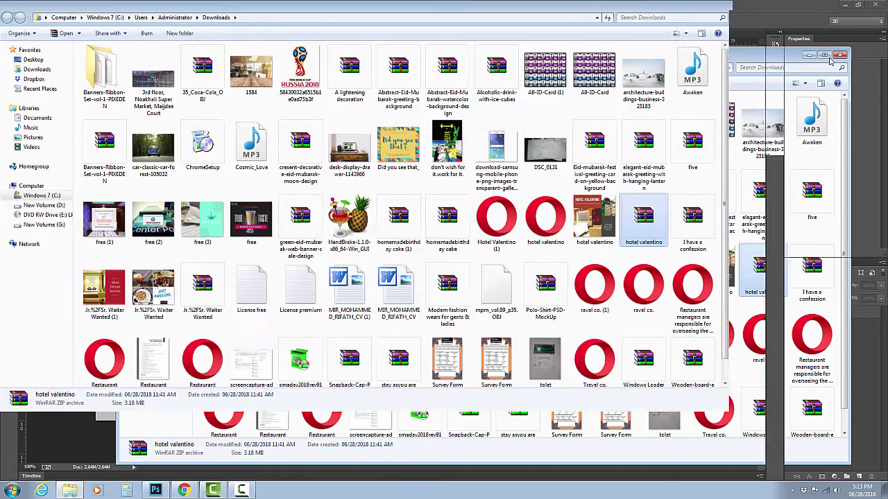
left_click(824, 54)
left_click(35, 60)
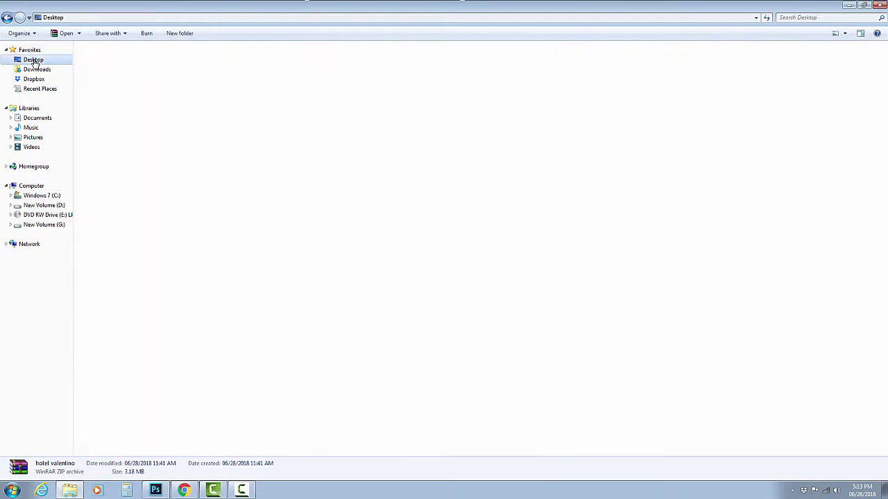
left_click(476, 437)
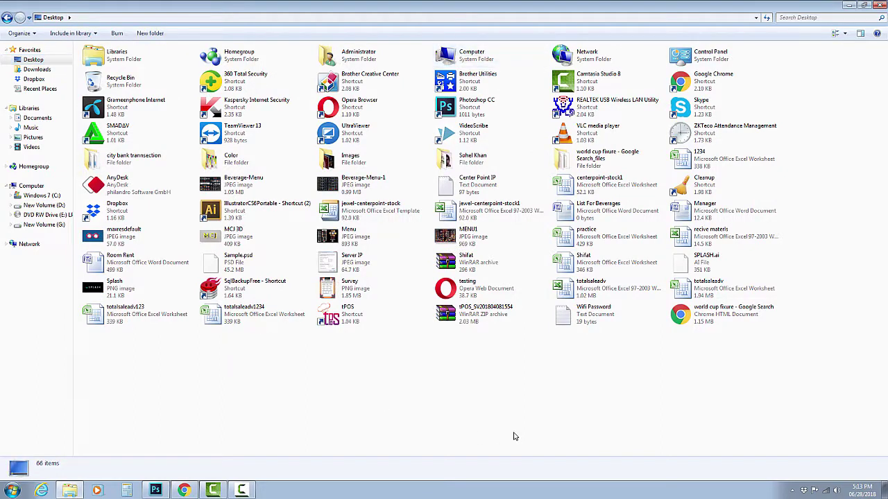
left_click(877, 5)
left_click(843, 8)
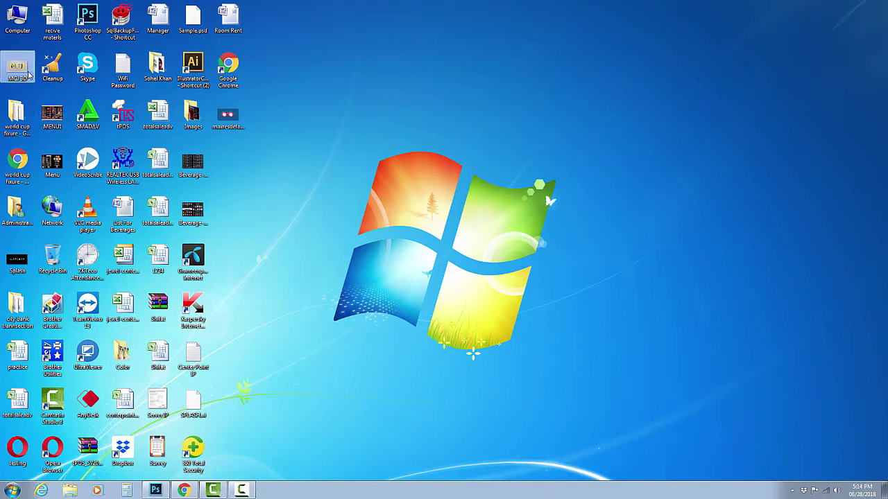
double_click(17, 69)
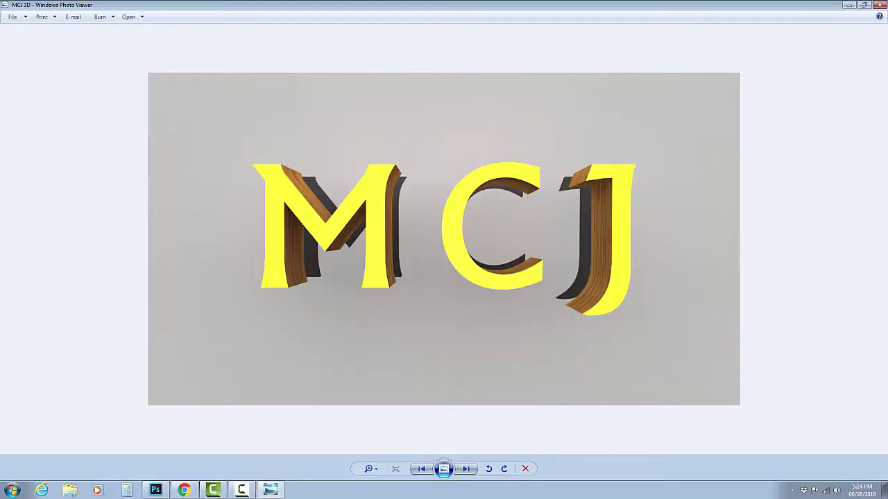